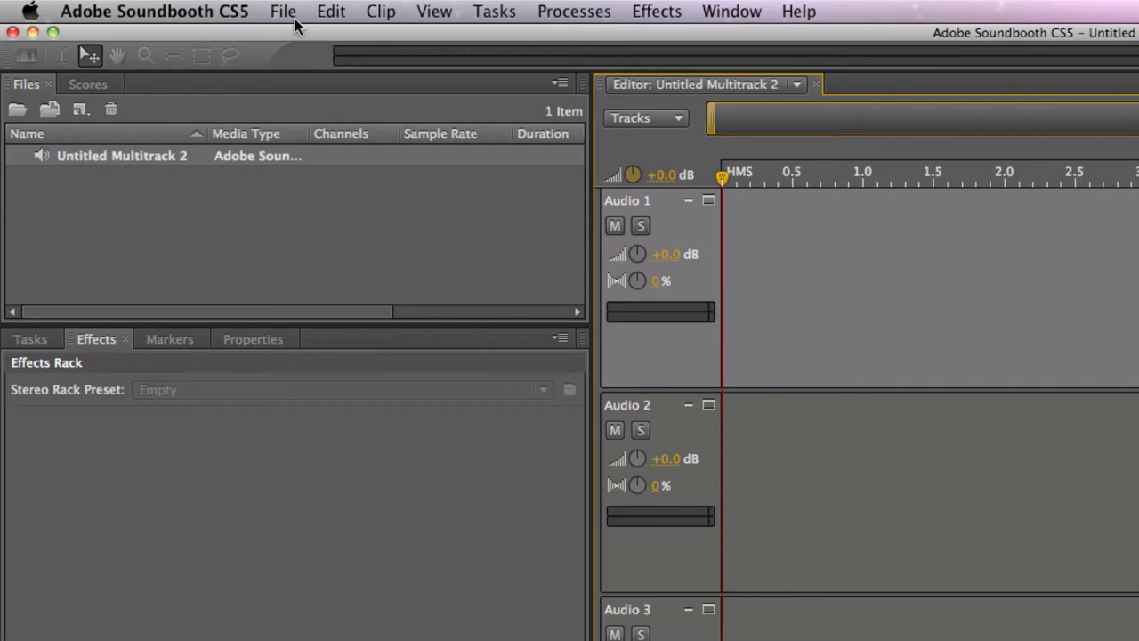
Start a file import and browse through Student_Media$ and AQA STUDENT RESOURCES to the Sound FX Library folder.
mouse_move(426, 336)
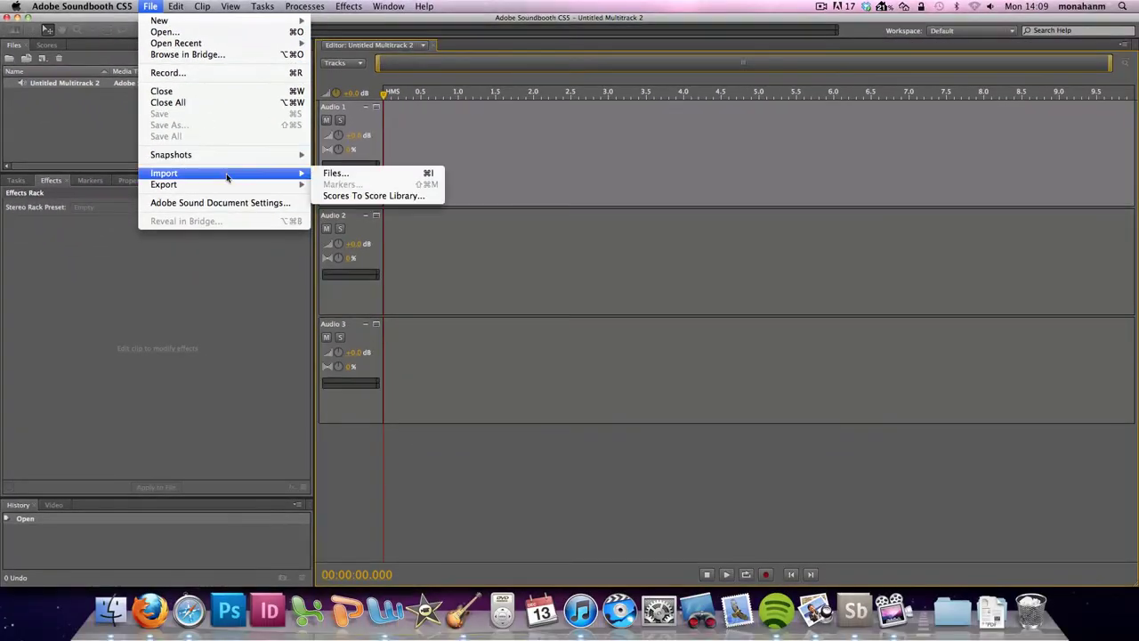
click(342, 175)
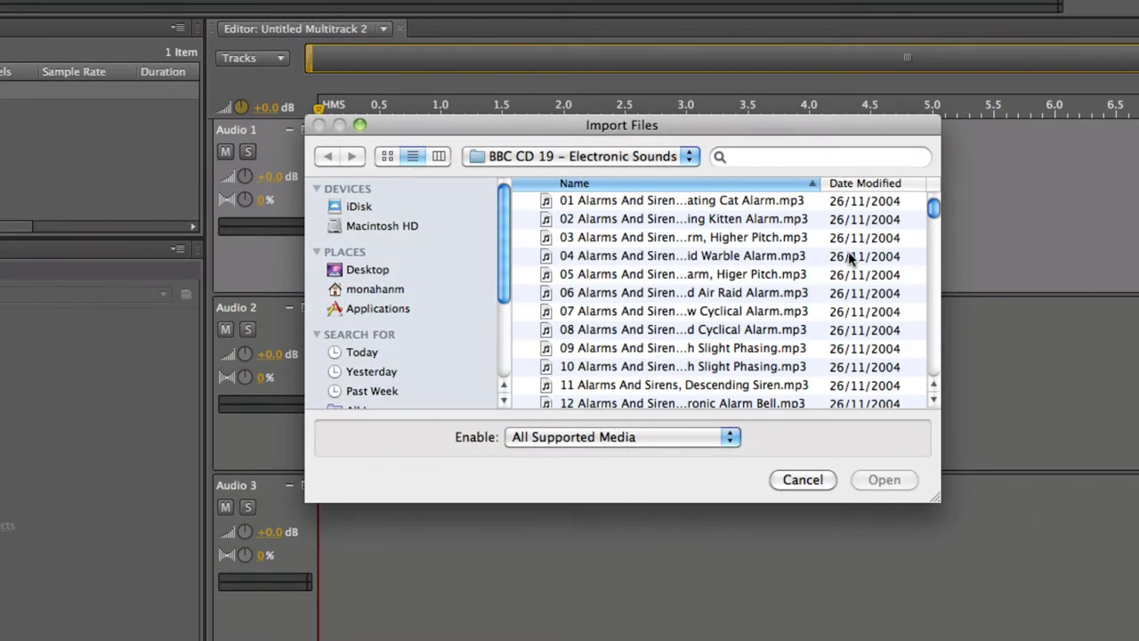
click(647, 156)
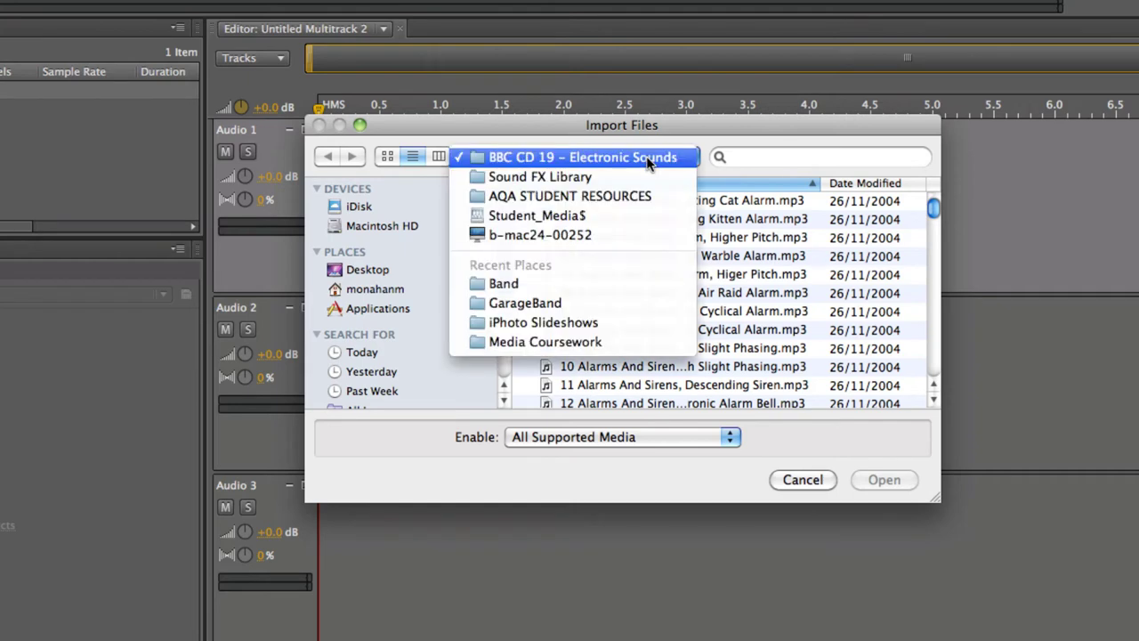
click(566, 234)
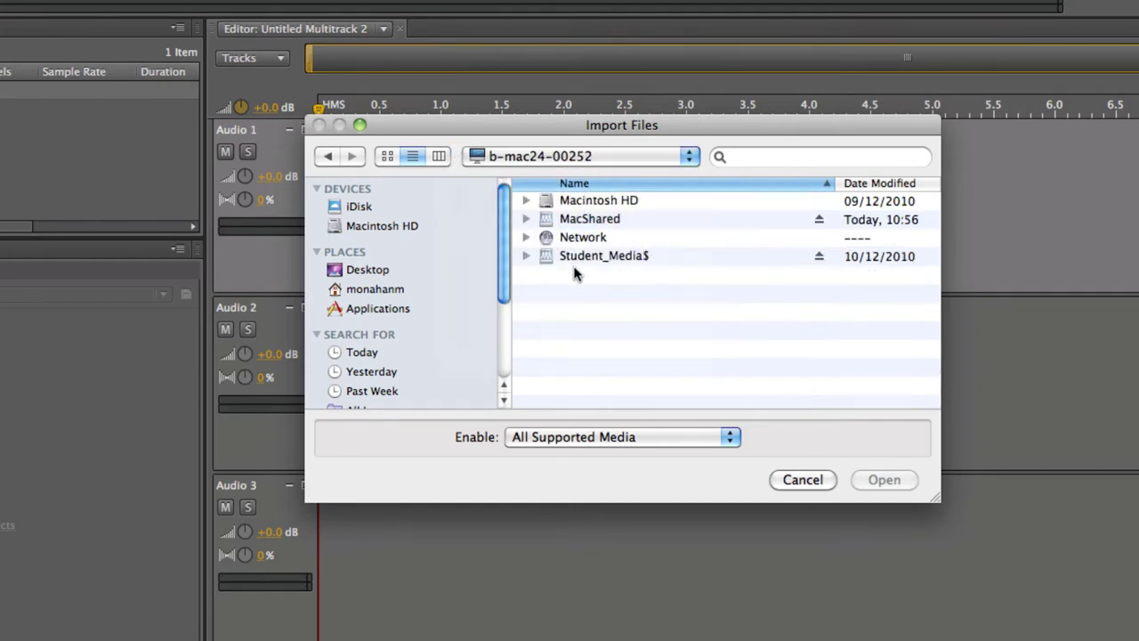
double_click(562, 257)
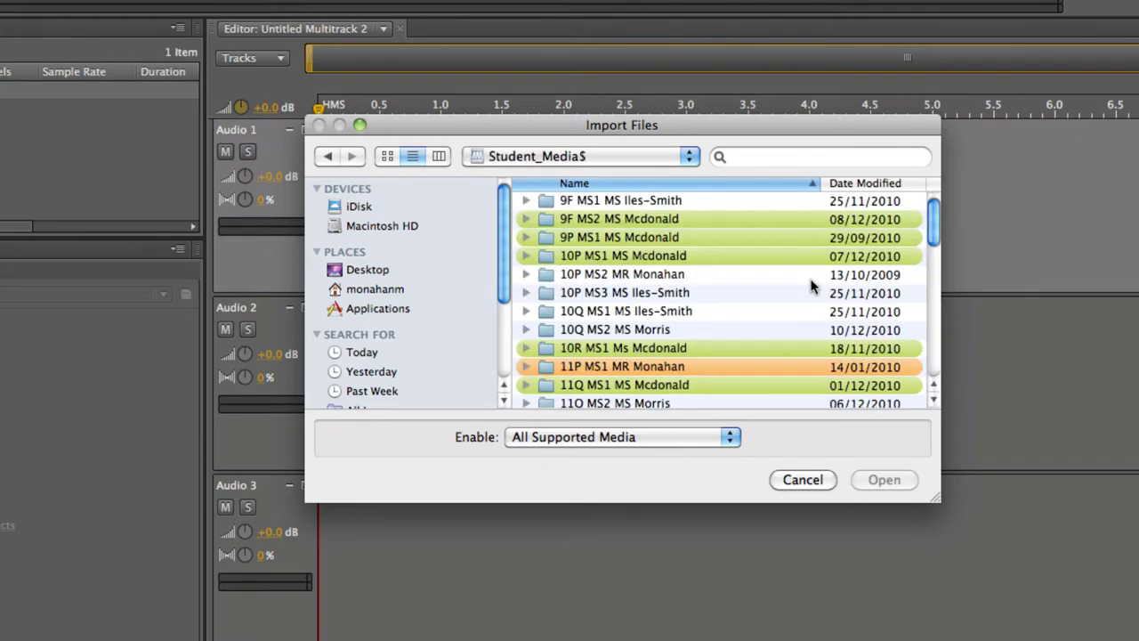
drag(937, 229, 935, 262)
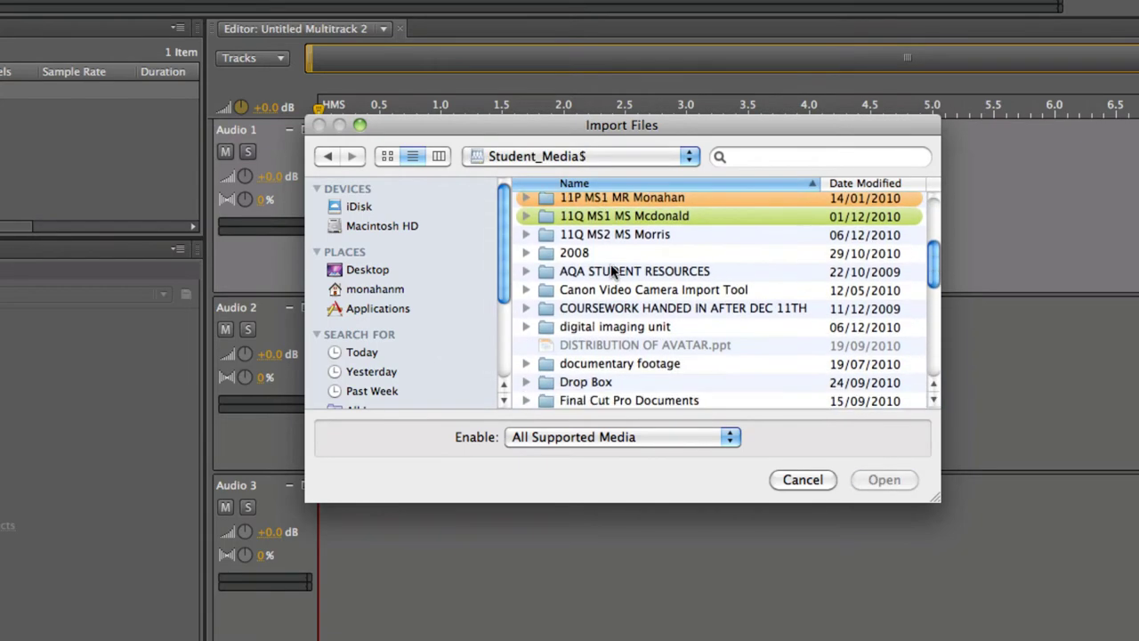
double_click(550, 273)
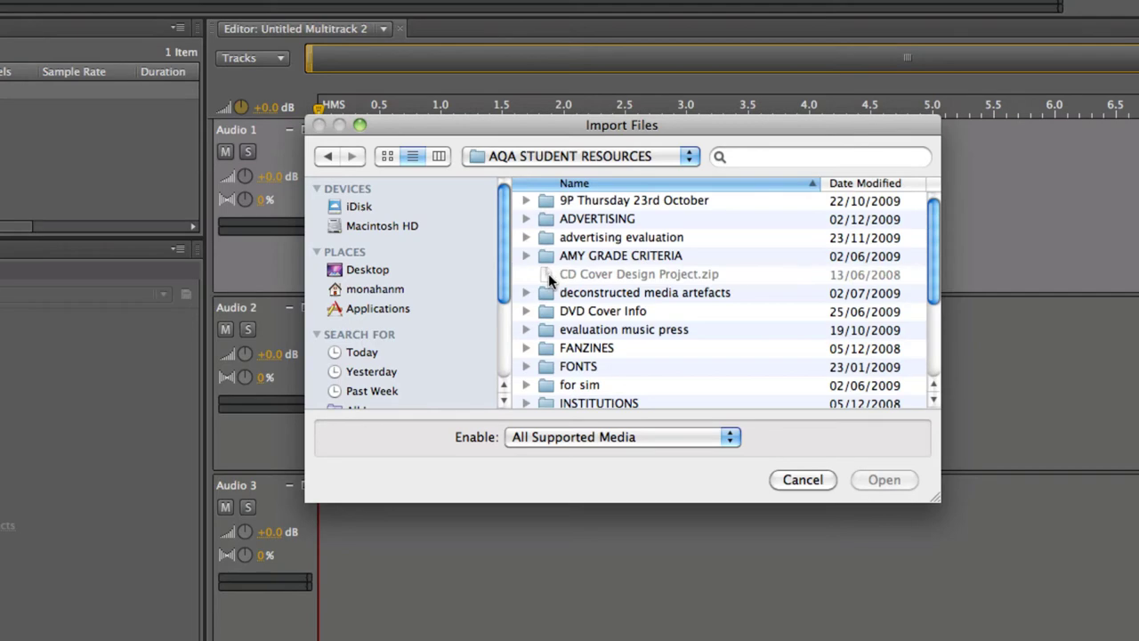
drag(935, 496, 1104, 638)
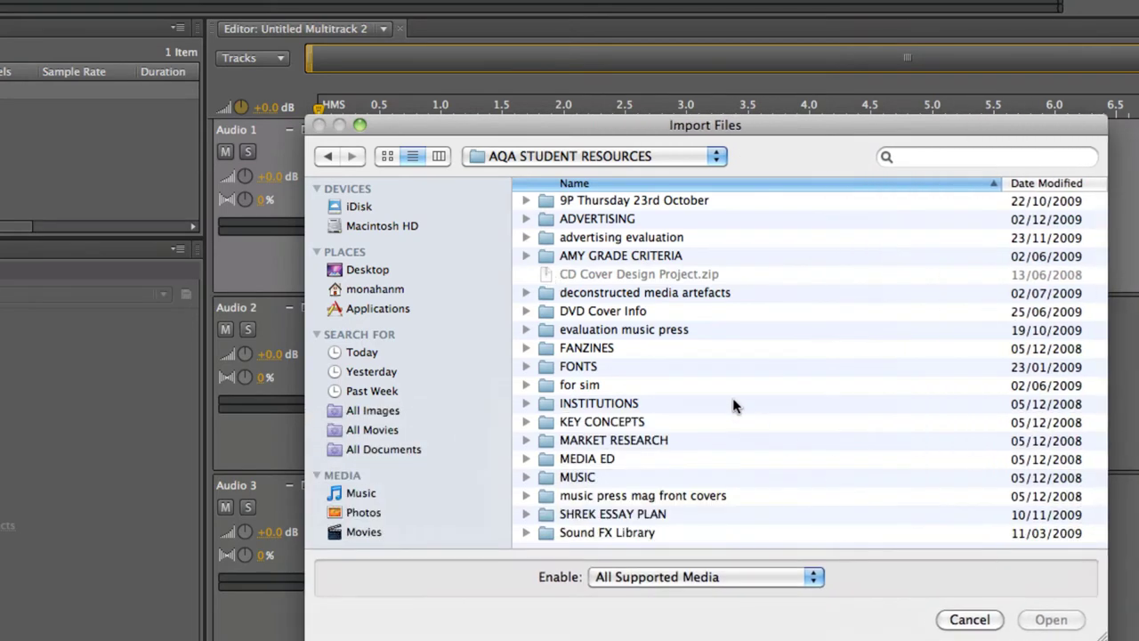
double_click(545, 533)
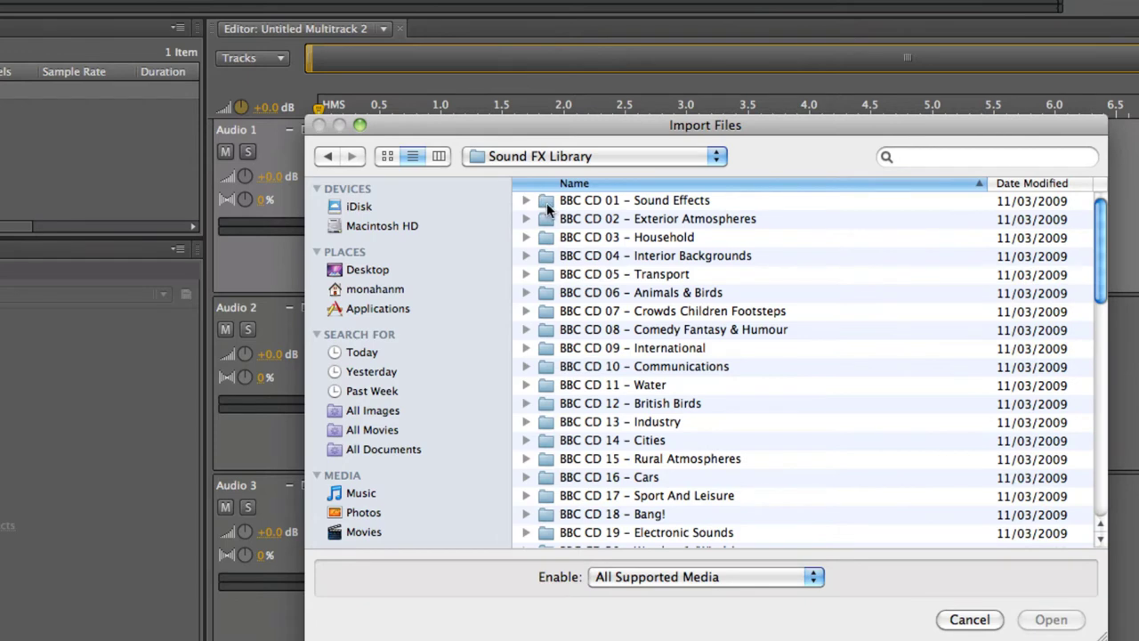
Import "31 Missles, Spacecraft, Electronic Crashes, Bubbles, Rising Pitch.mp3" from the BBC CD 19 - Electronic Sounds folder.
scroll(649, 330, down, 5)
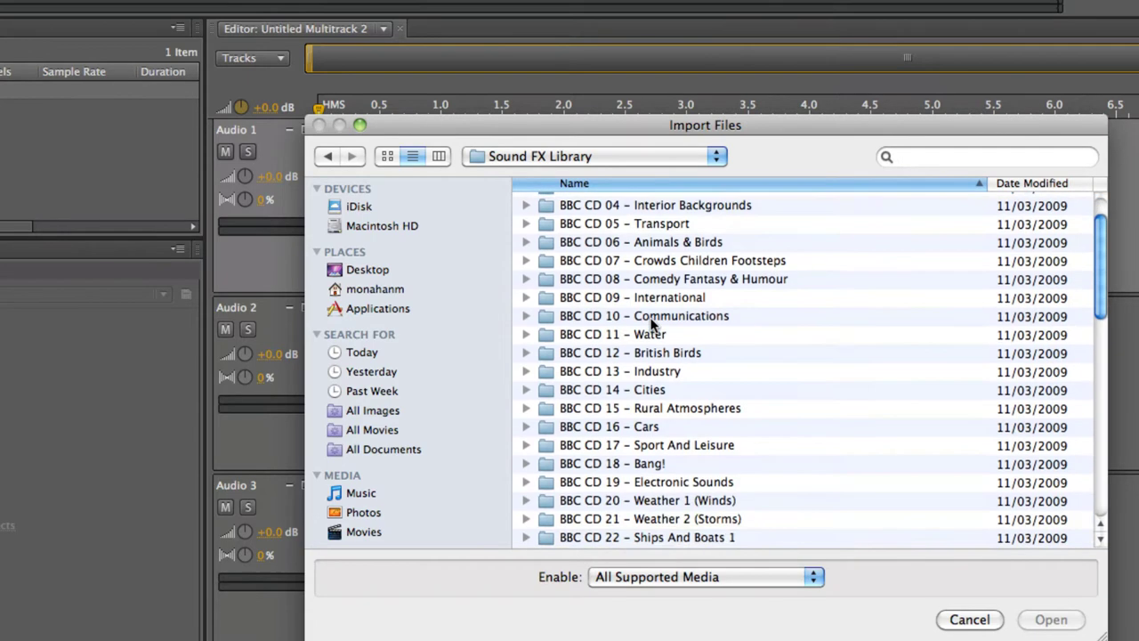
double_click(546, 431)
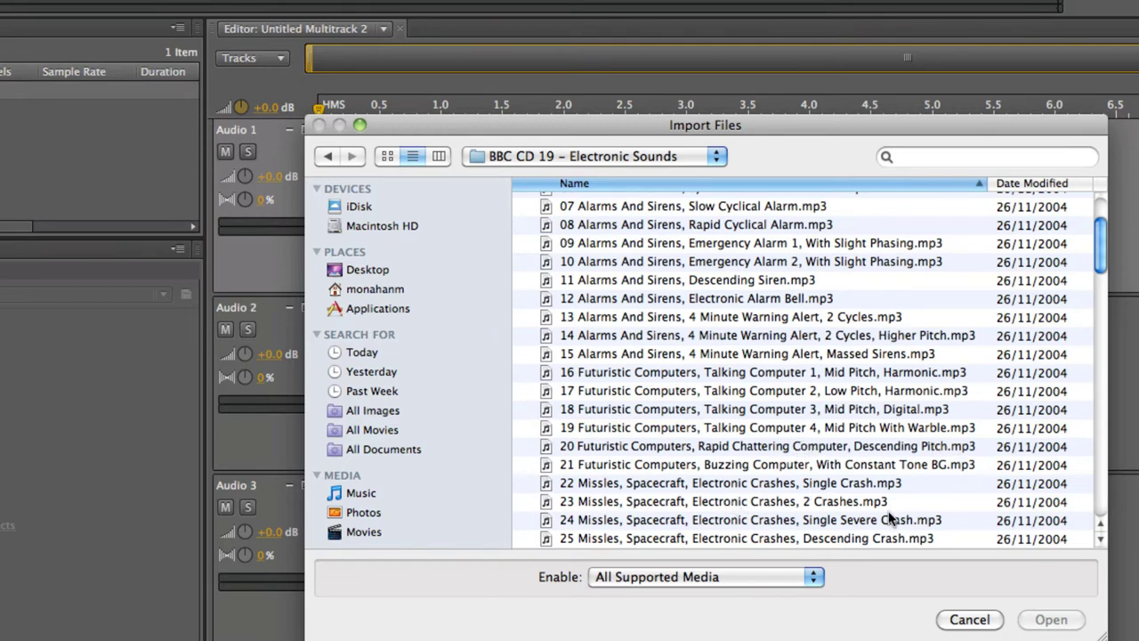
scroll(888, 519, down, 5)
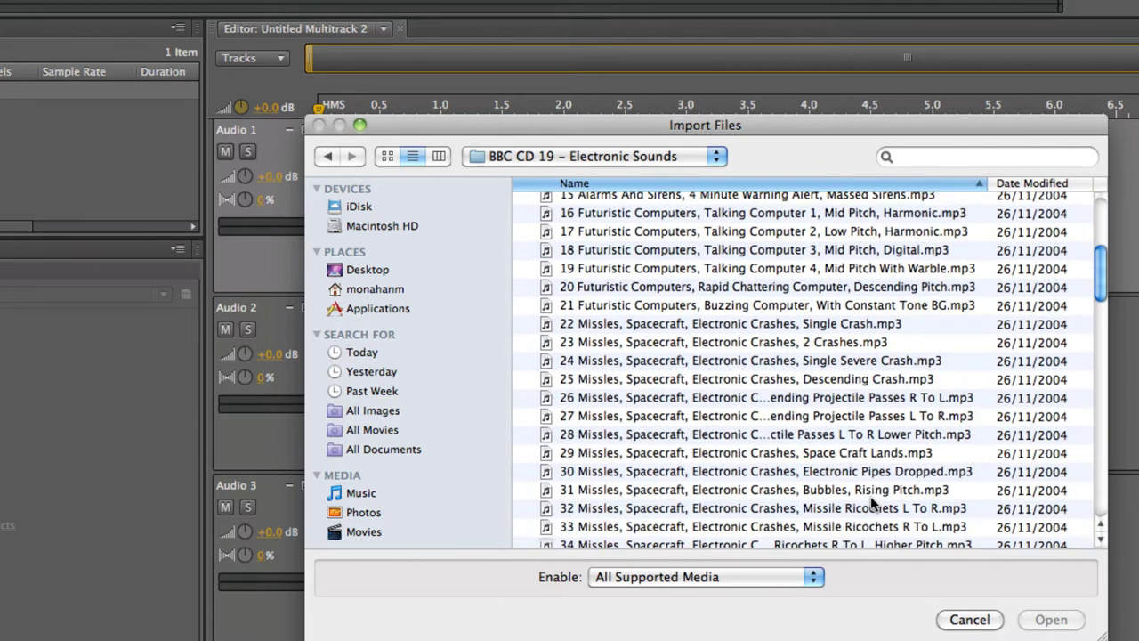
scroll(940, 467, down, 1)
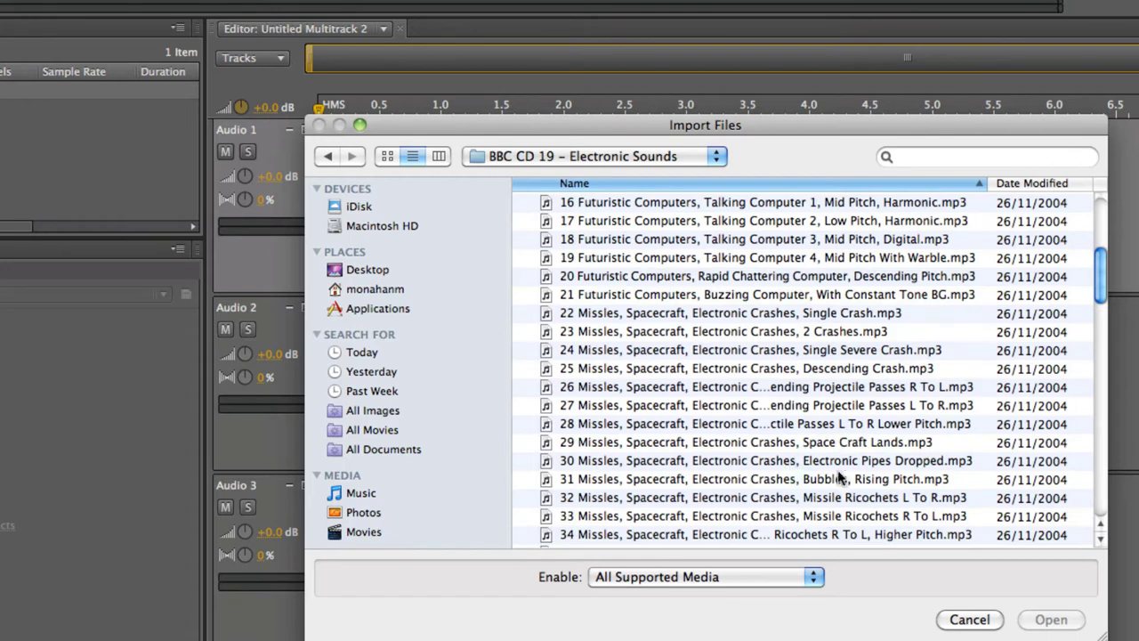
scroll(899, 469, down, 1)
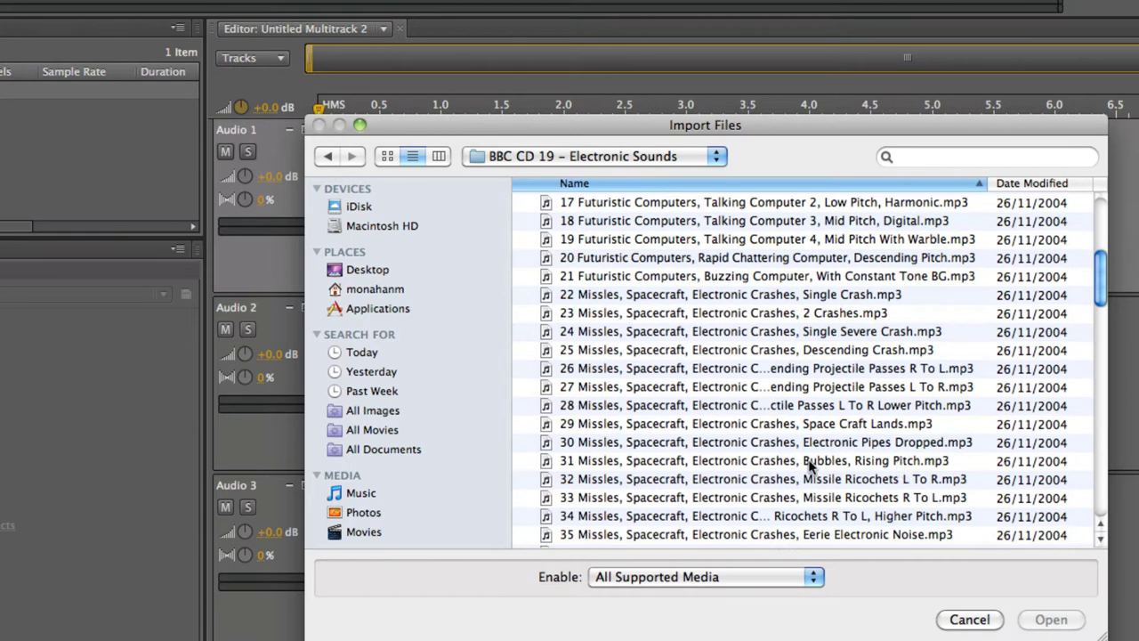
click(810, 466)
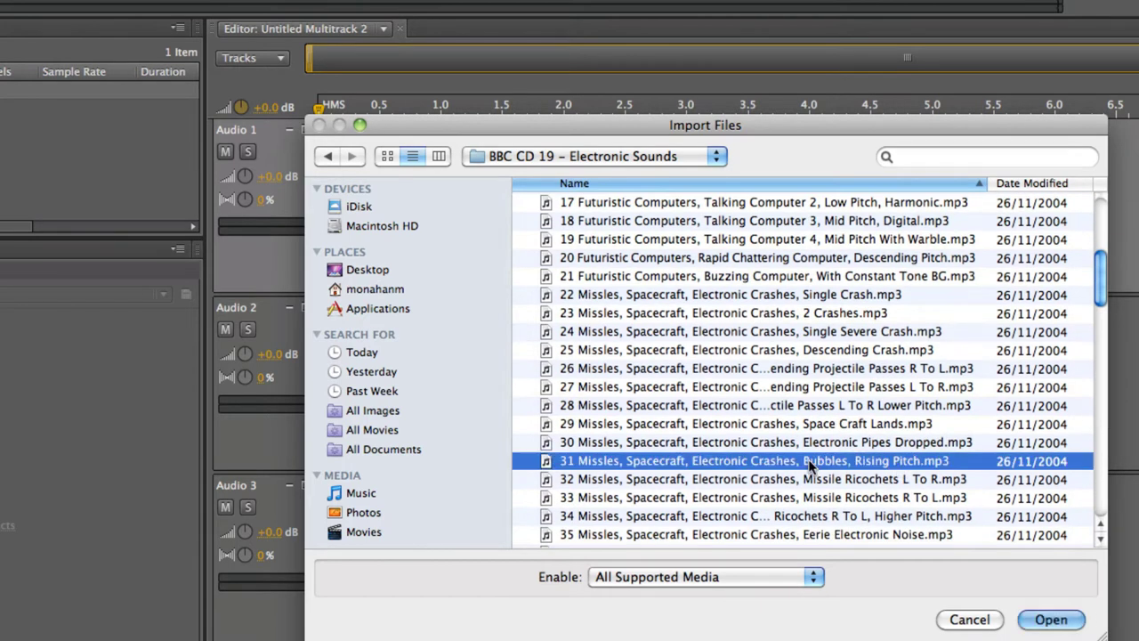
click(1052, 620)
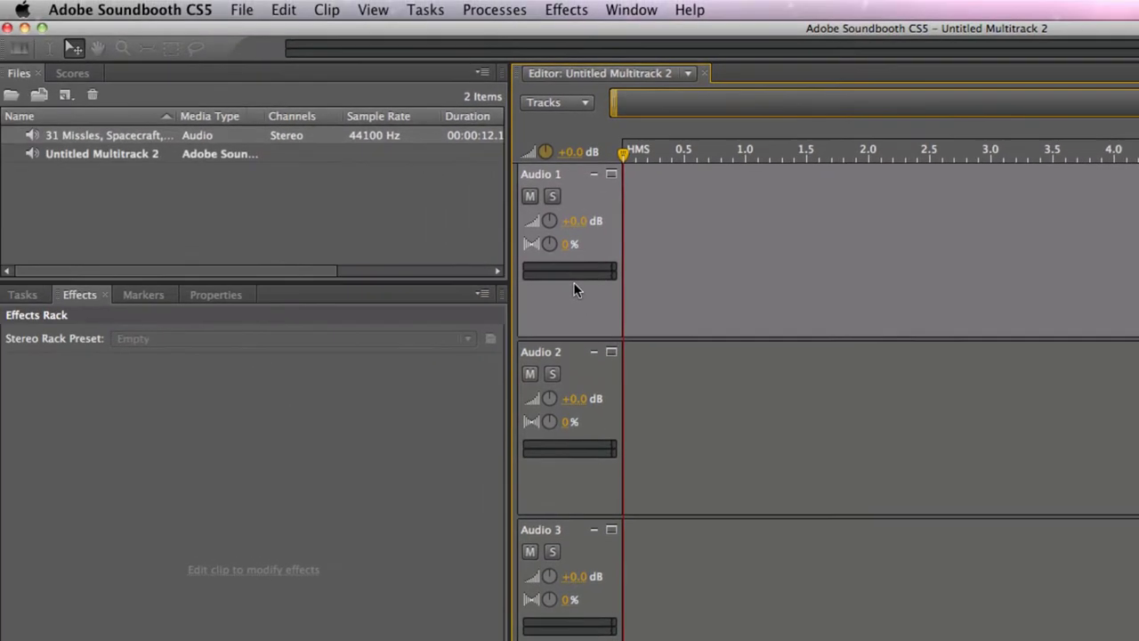
Place the imported Bubbles, Rising Pitch sound at the start of the Audio 1 track and play it back.
drag(108, 144, 632, 230)
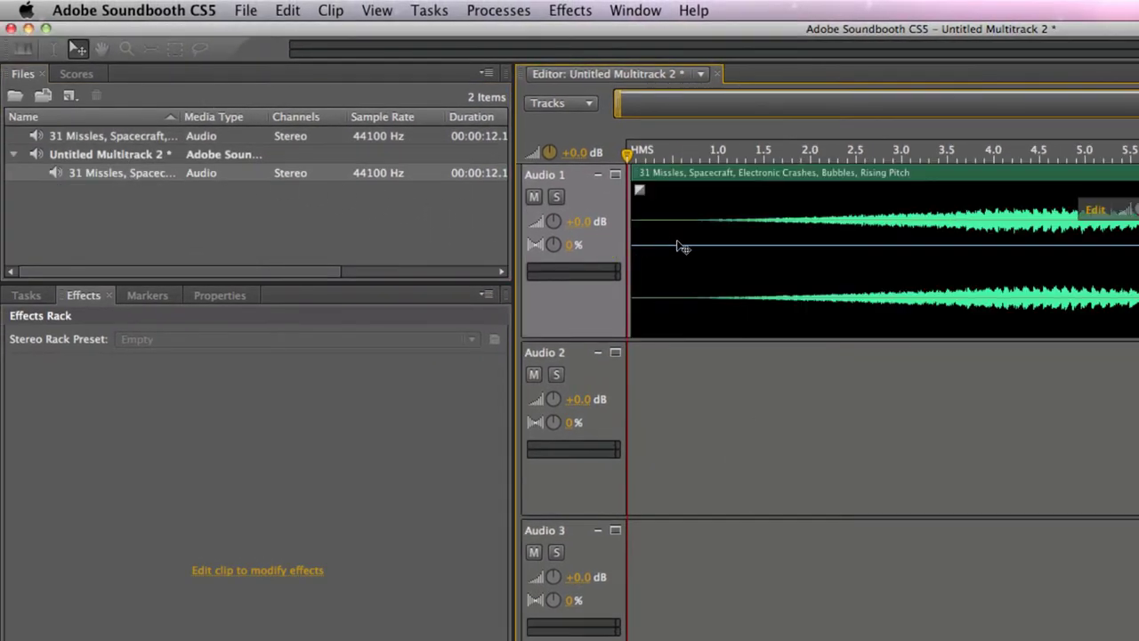
key(space)
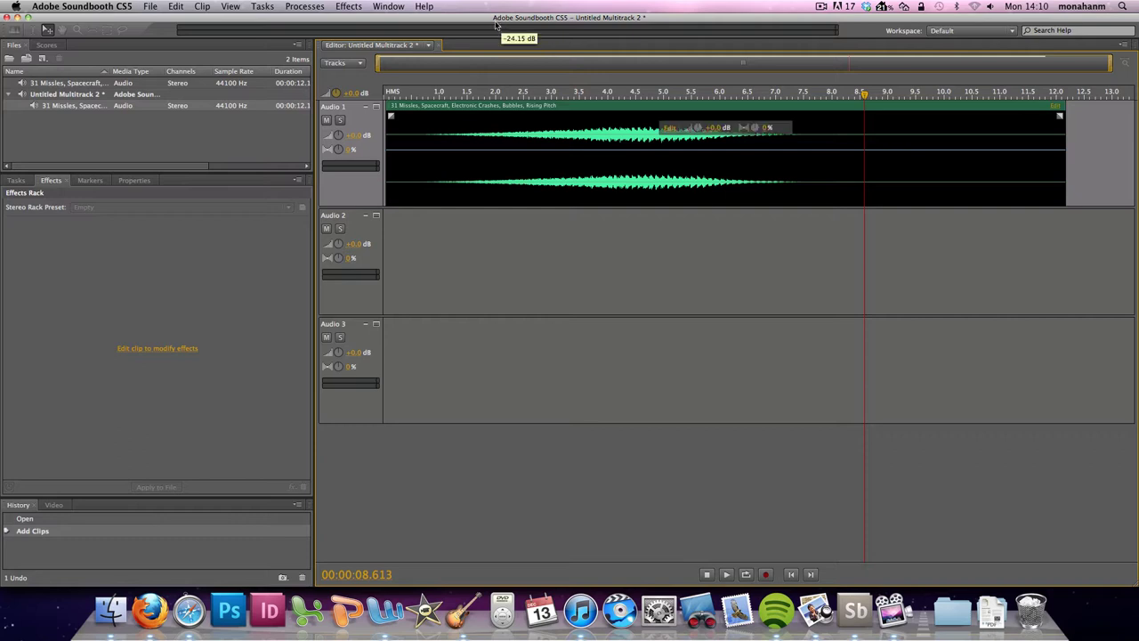
Start another file import and browse through the Student_Media$ drive to the teacher's own folder.
click(149, 6)
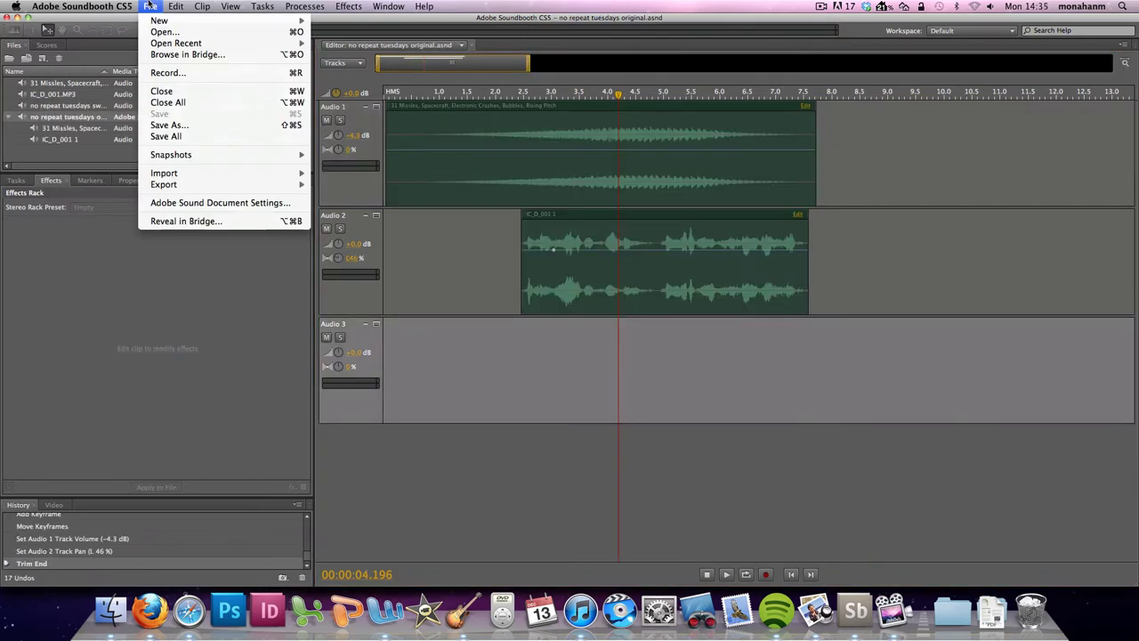
mouse_move(189, 174)
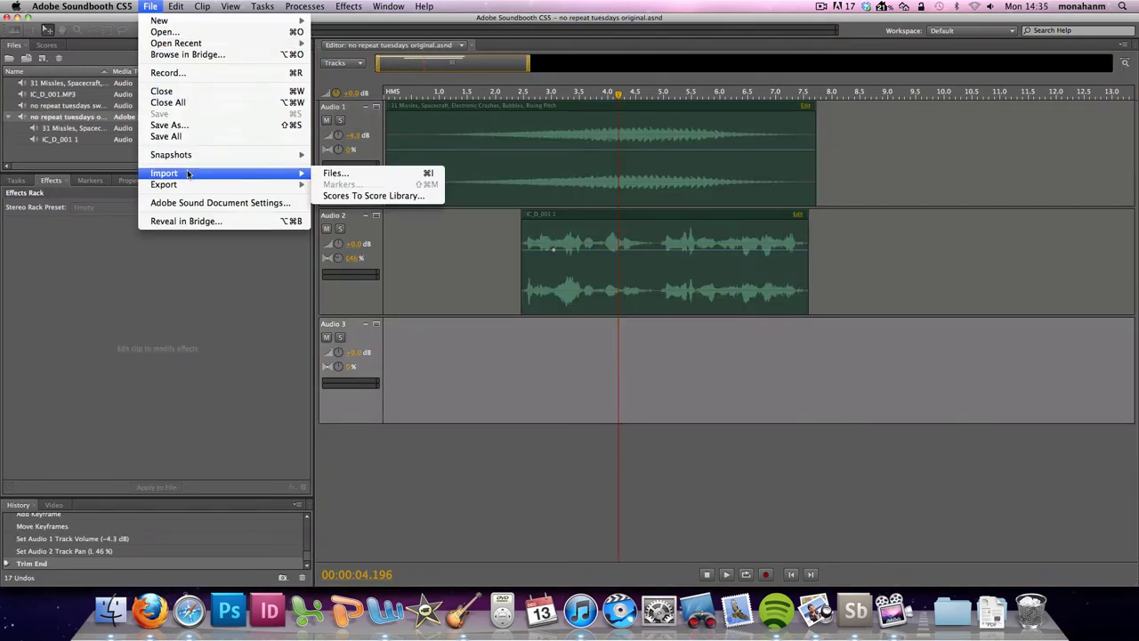
click(336, 173)
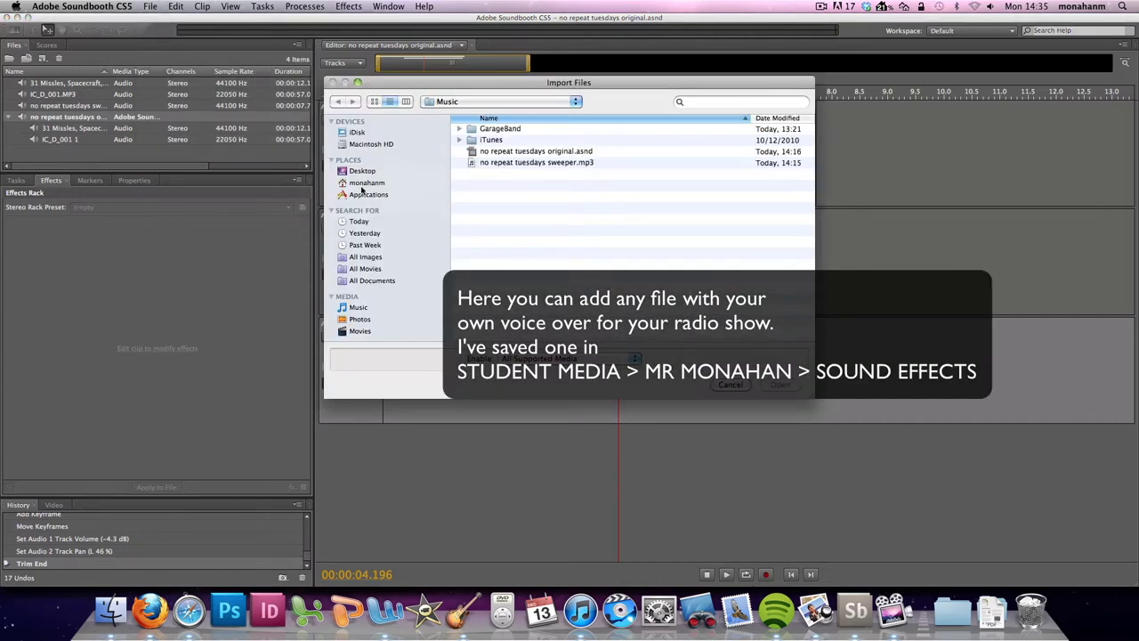
click(481, 103)
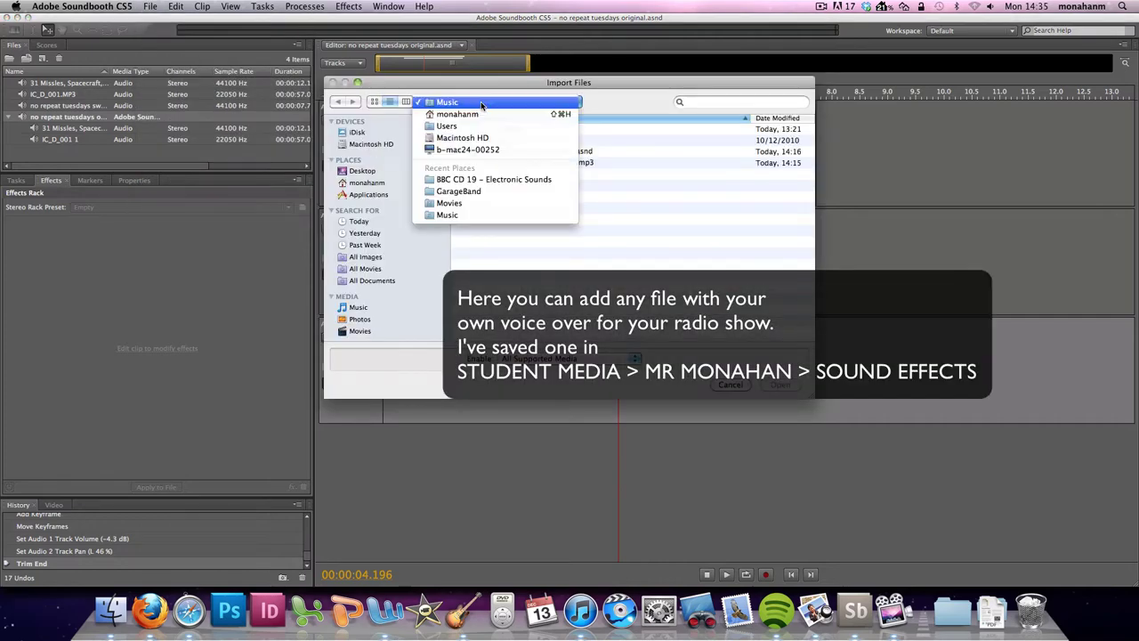
click(495, 151)
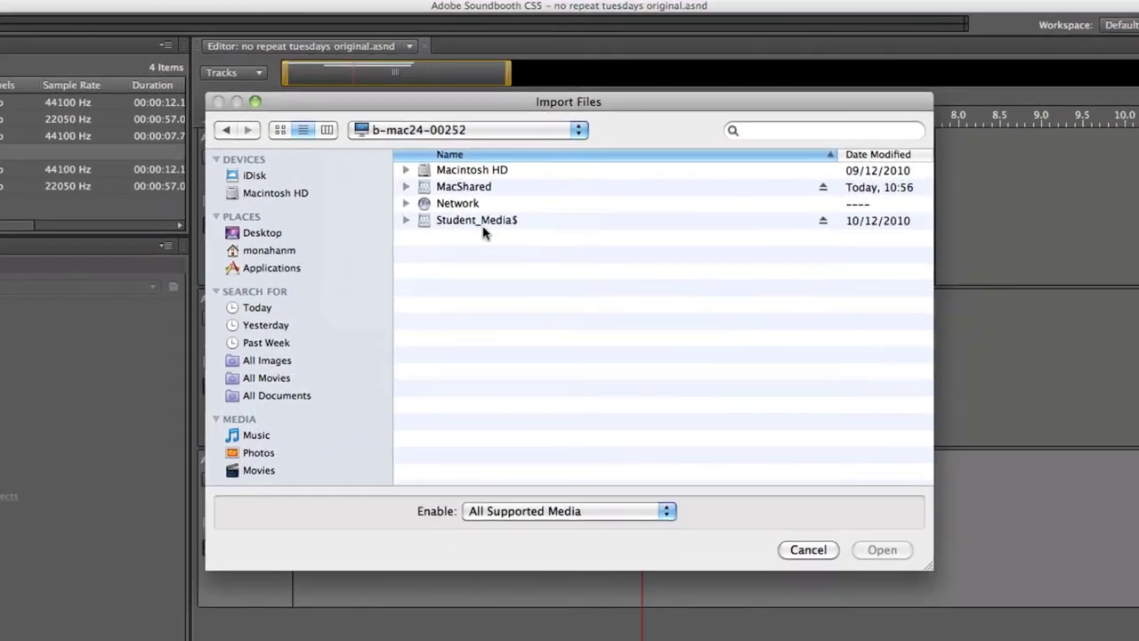
double_click(448, 222)
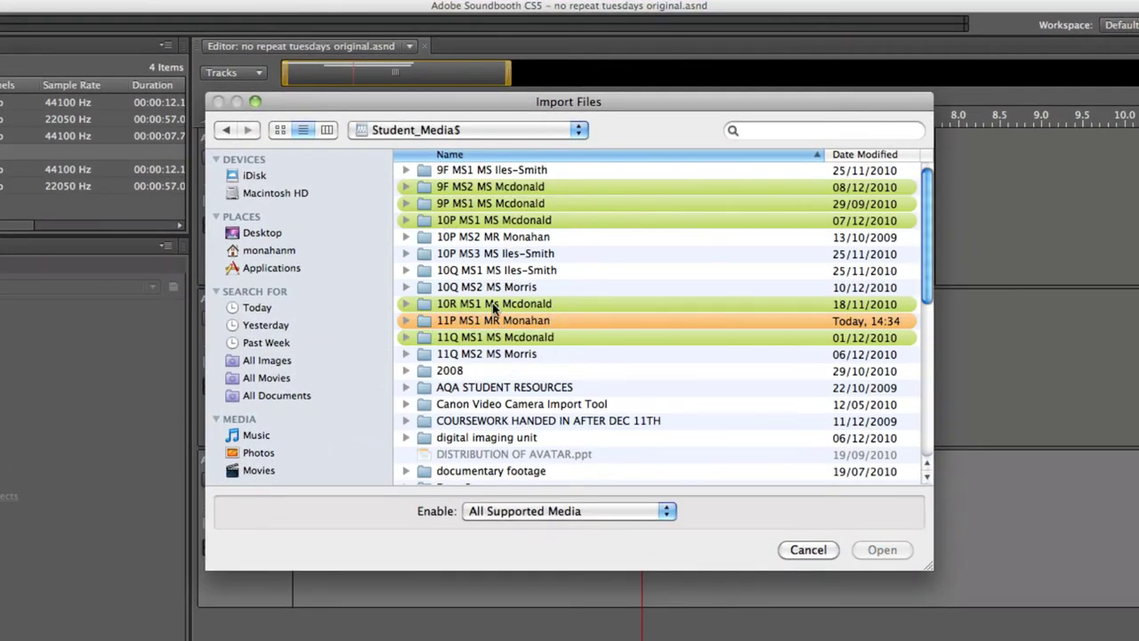
scroll(484, 360, down, 5)
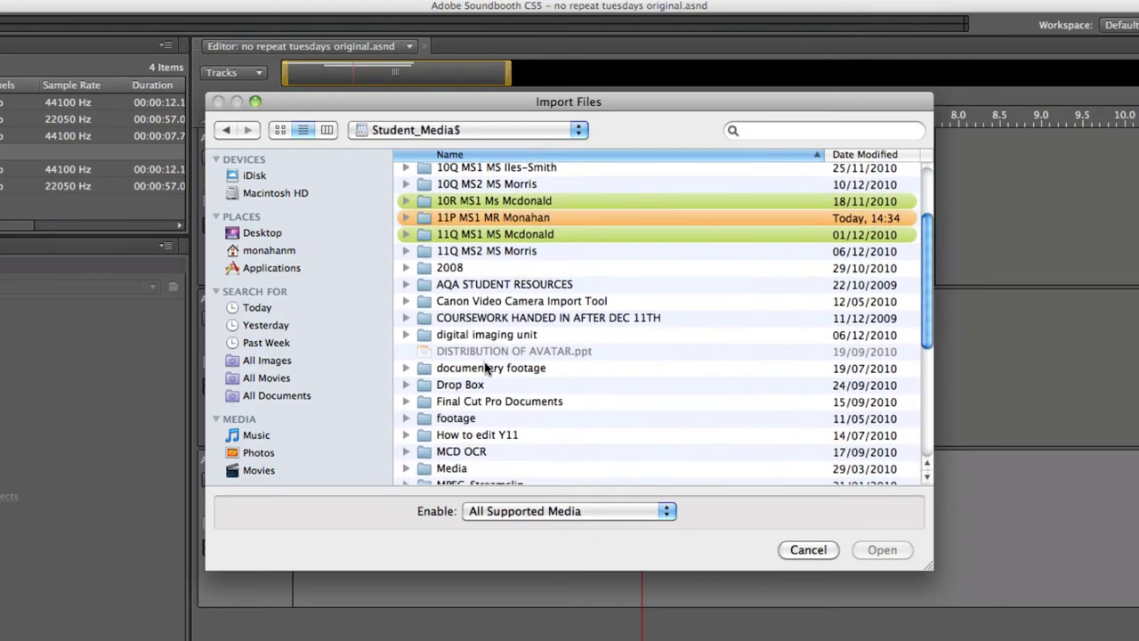
scroll(485, 365, down, 2)
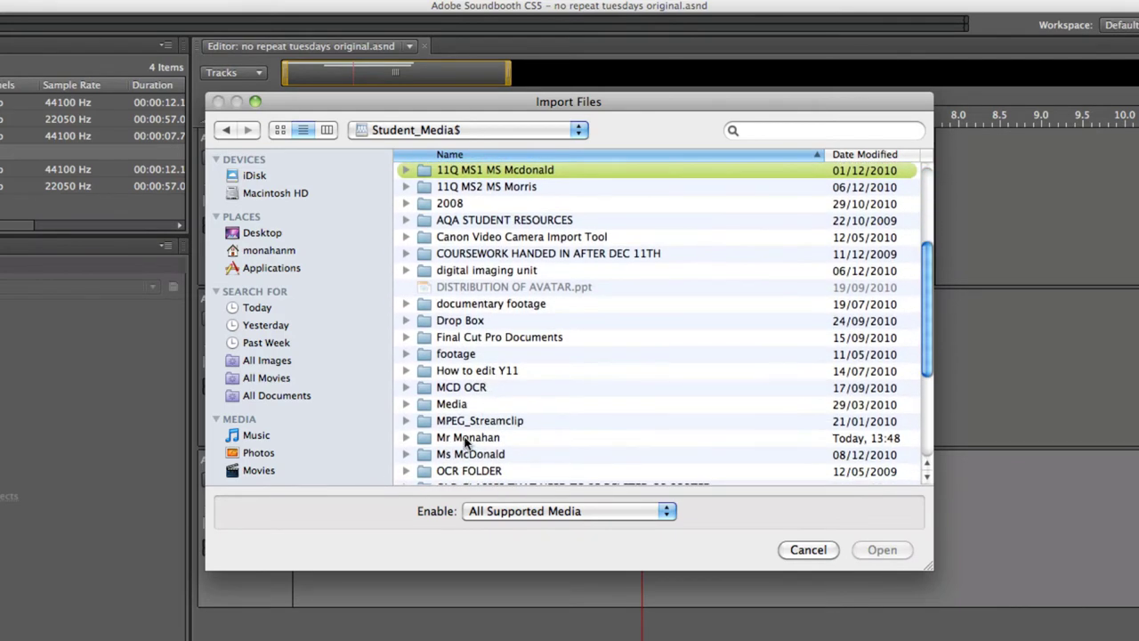
click(466, 440)
key(Return)
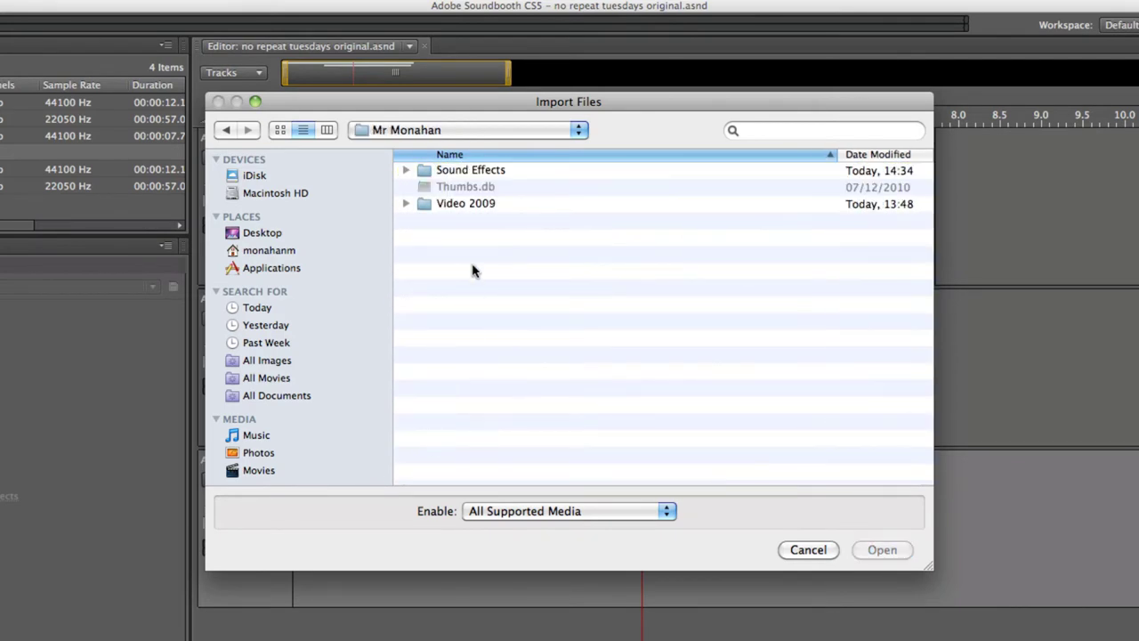
Import the voice-over file IC_D_001.MP3 from the Sound Effects folder.
double_click(430, 169)
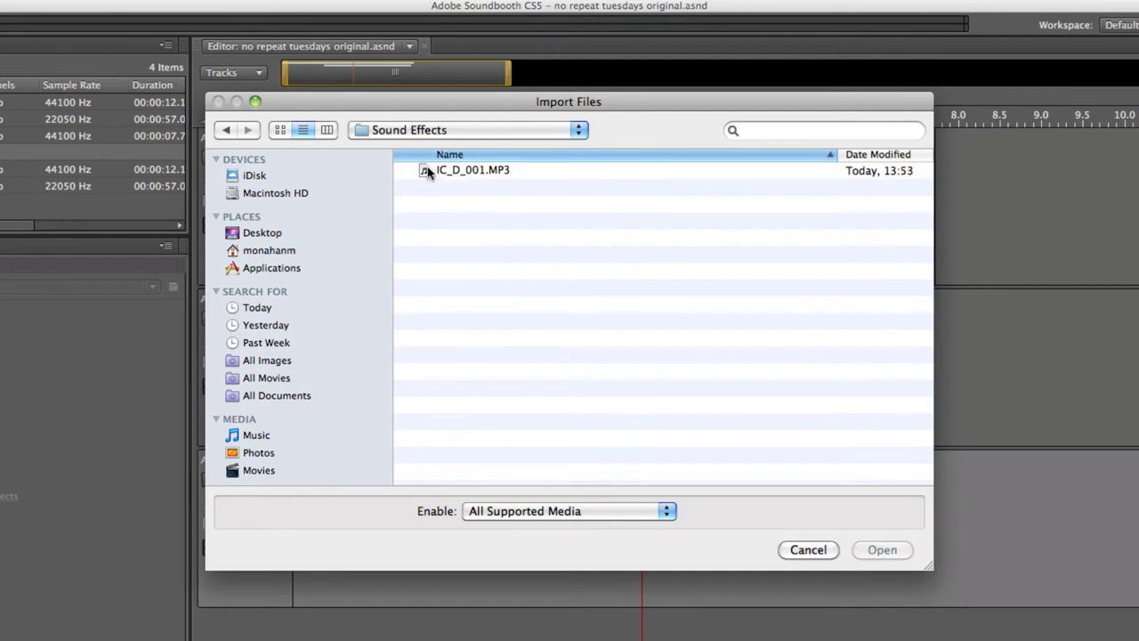
click(460, 173)
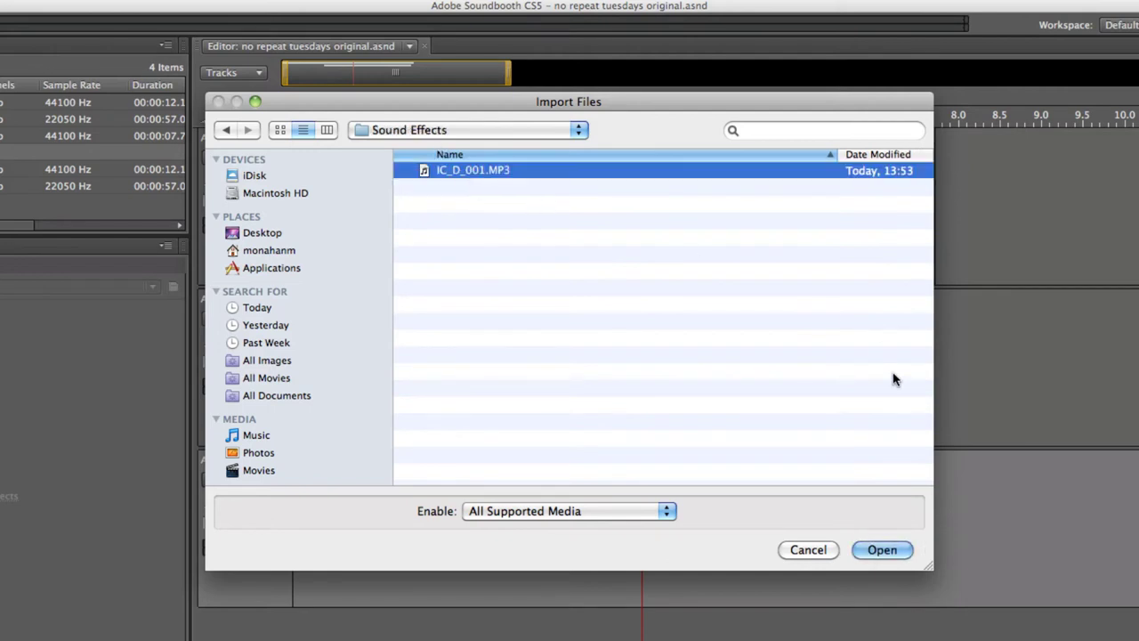
click(881, 550)
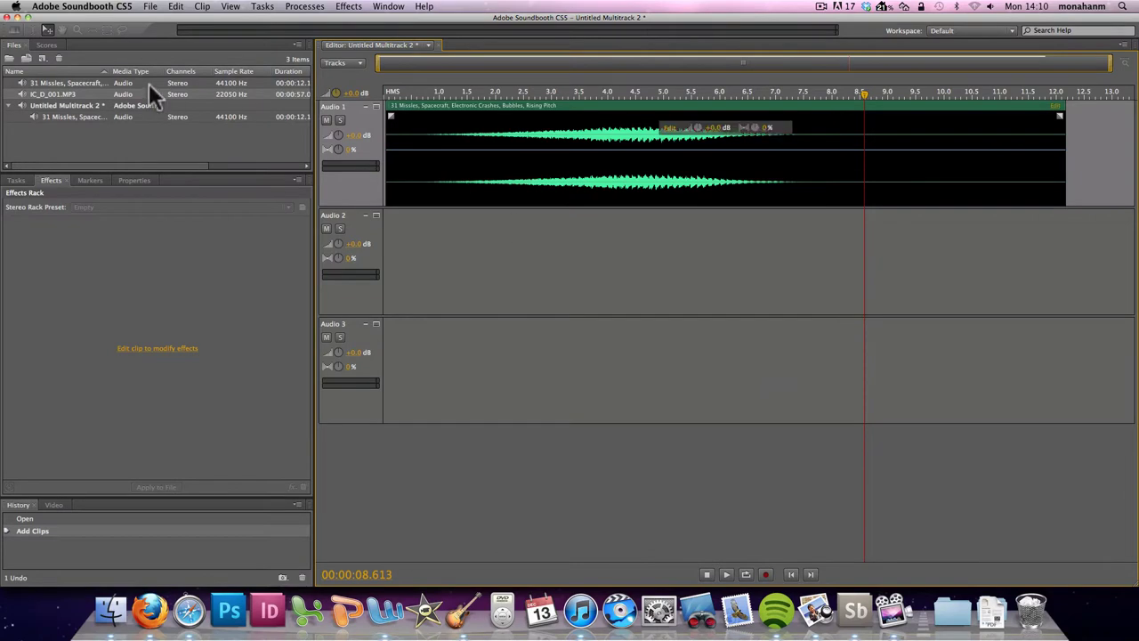
Place the IC_D_001 voice-over at the start of the Audio 2 track and mute Audio 1.
drag(80, 94, 428, 267)
drag(603, 223, 489, 219)
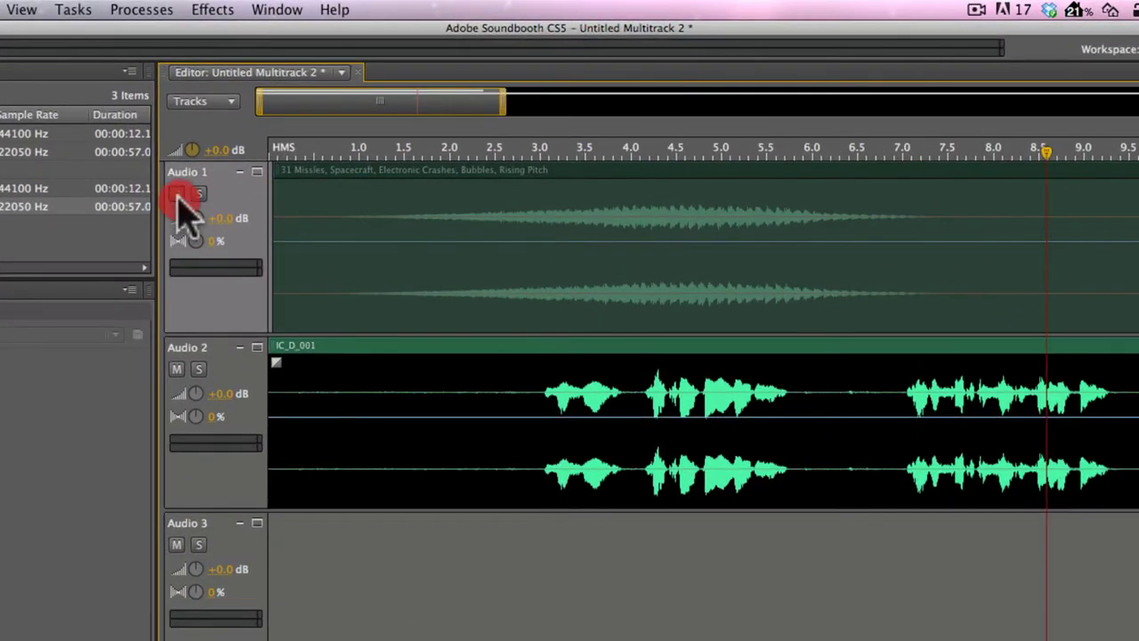
click(177, 194)
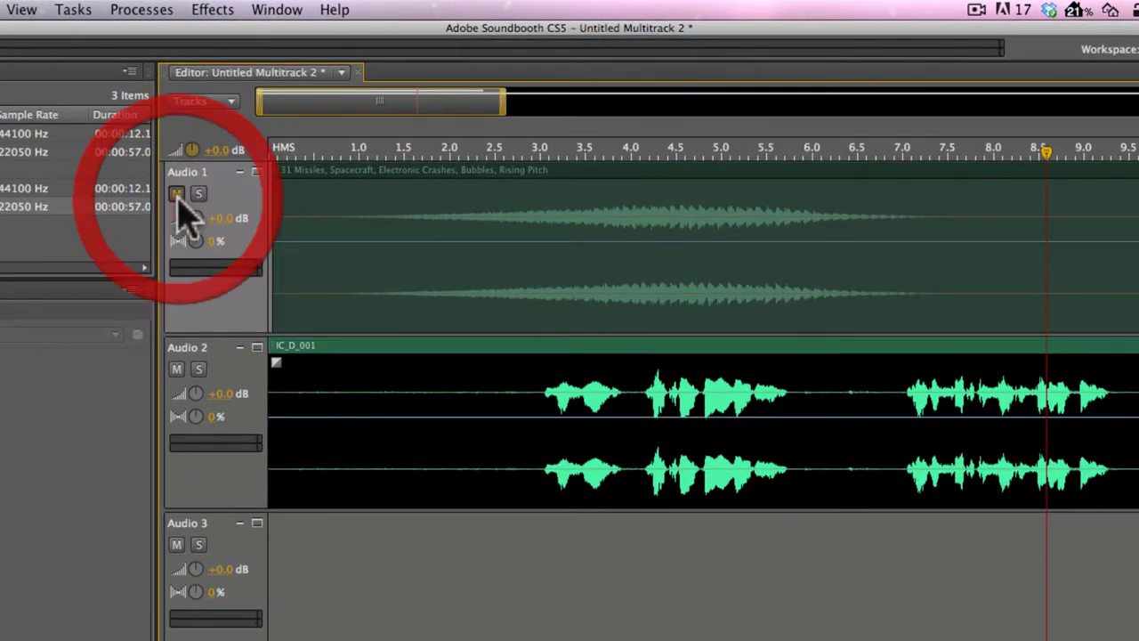
Listen to the Audio 2 voice-over from about 3, 10.5 and 15 seconds to find a usable phrase.
drag(503, 166, 544, 162)
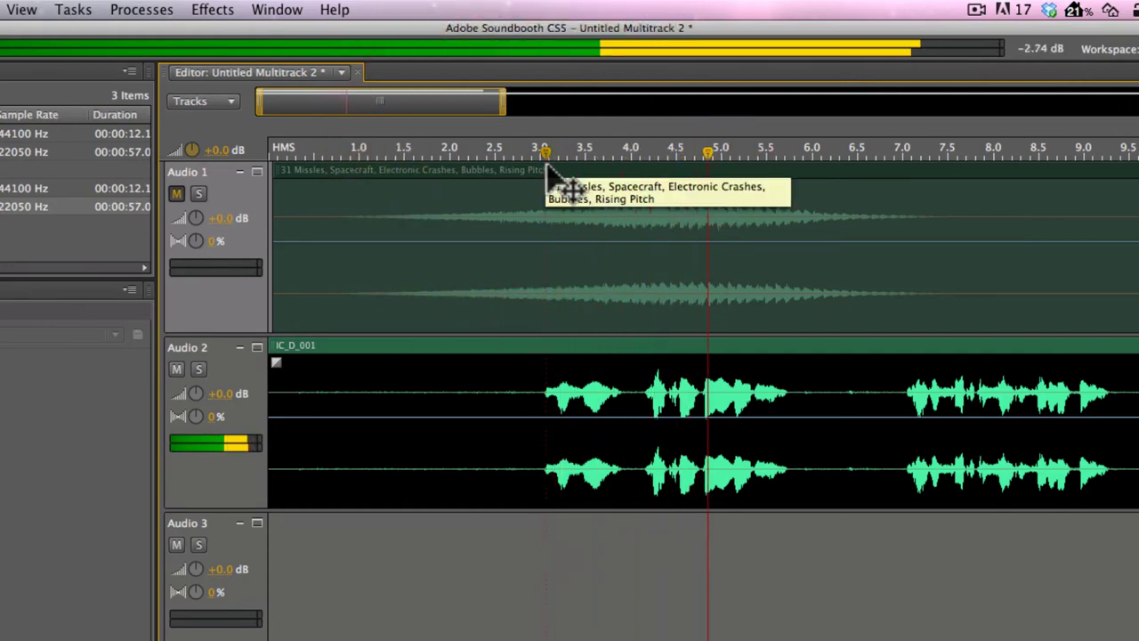
click(1122, 227)
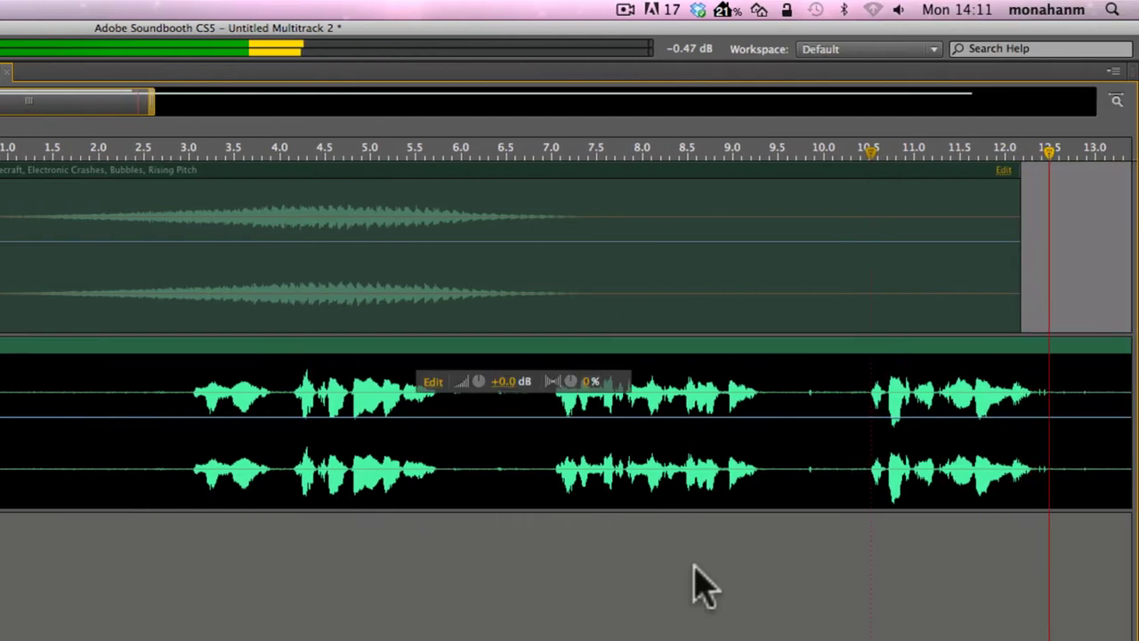
drag(137, 103, 389, 186)
click(367, 149)
key(space)
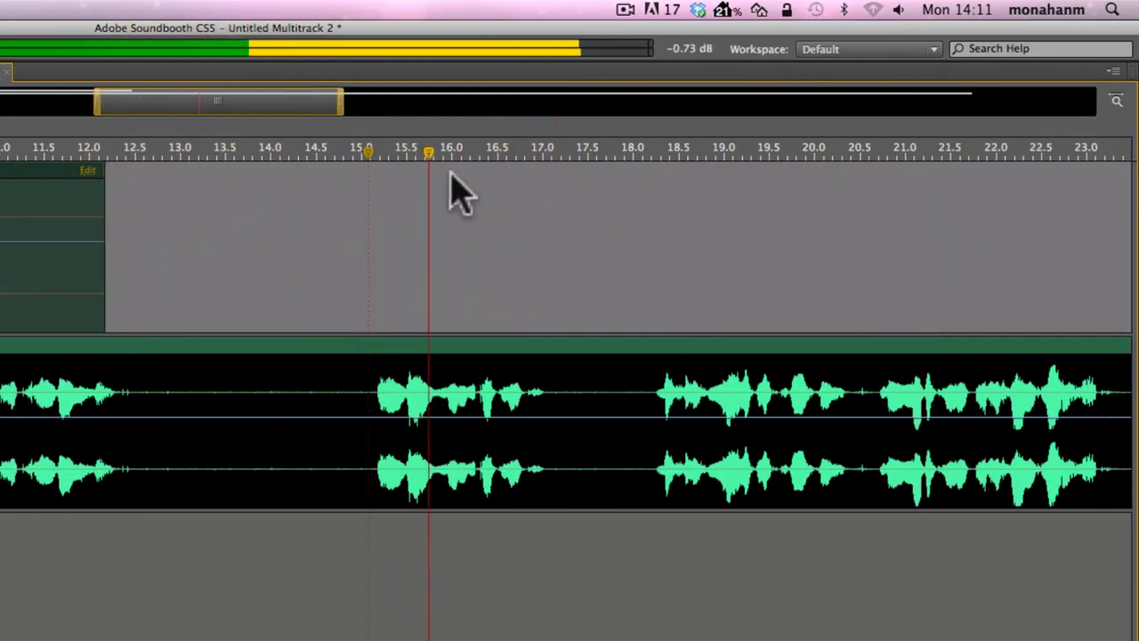
Listen to the Audio 2 voice-over from about 18 seconds and split the clip just before that phrase at about 18.2 seconds.
click(644, 150)
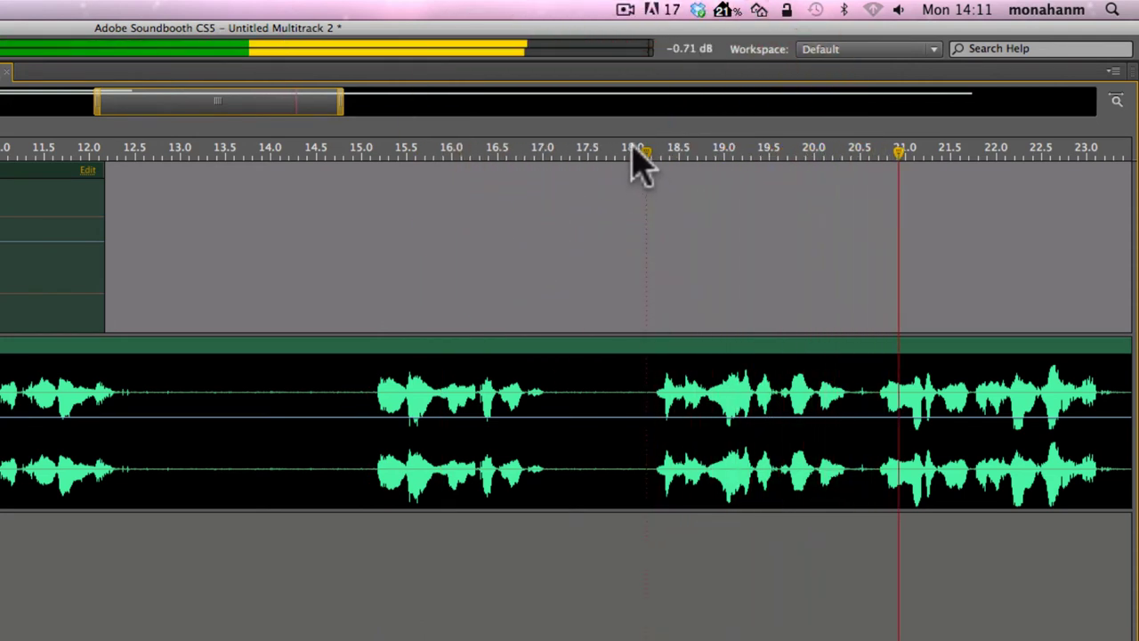
mouse_move(946, 393)
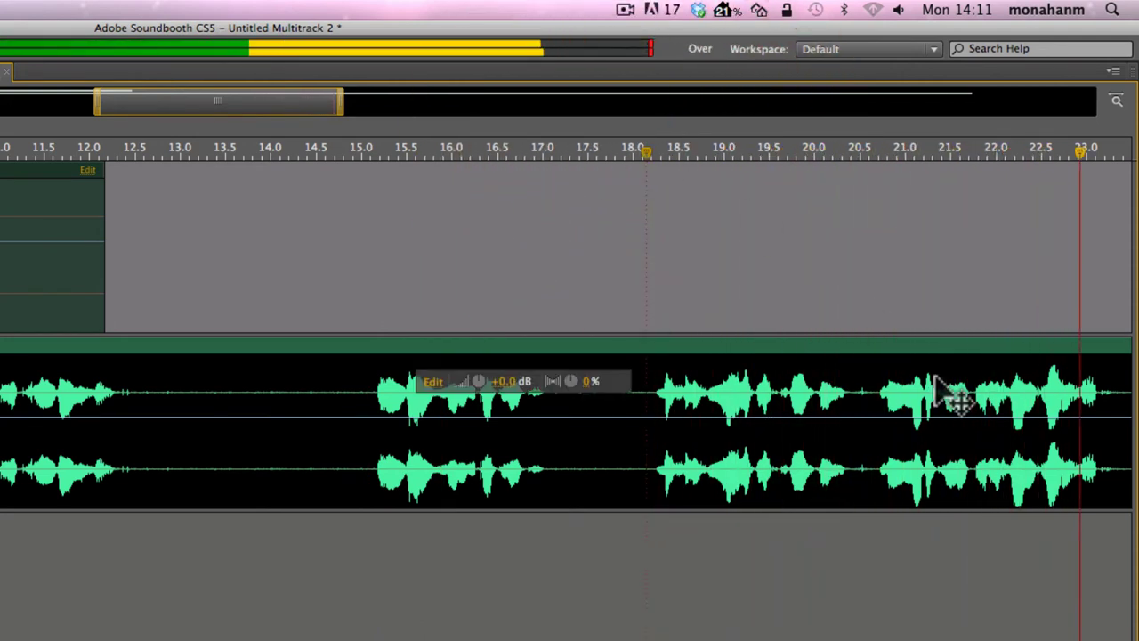
click(659, 345)
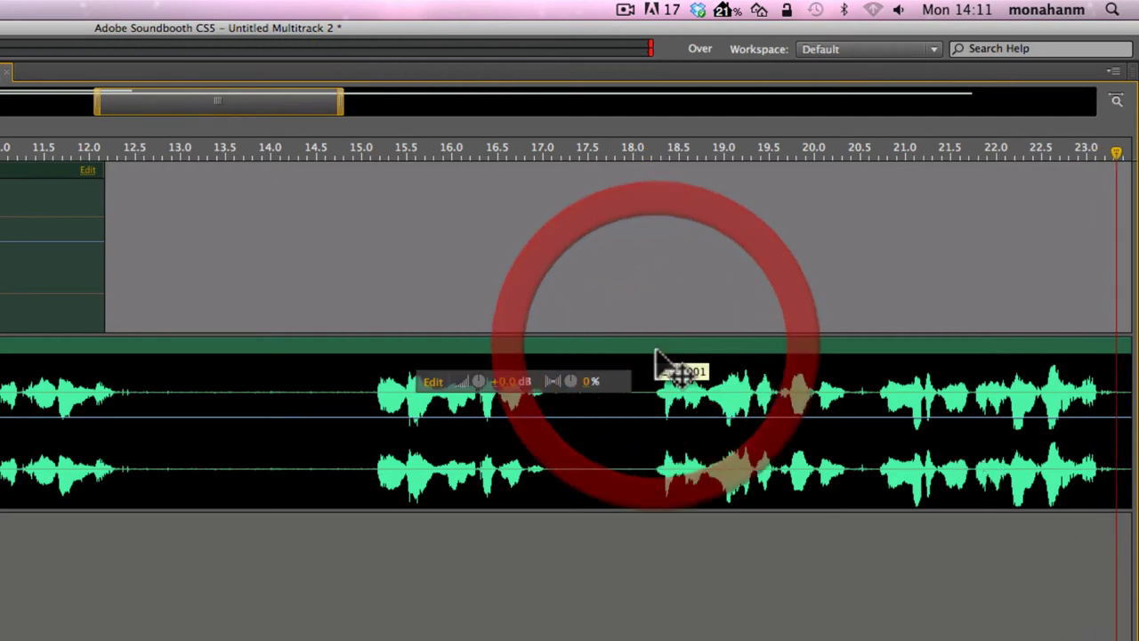
click(647, 147)
drag(647, 147, 653, 153)
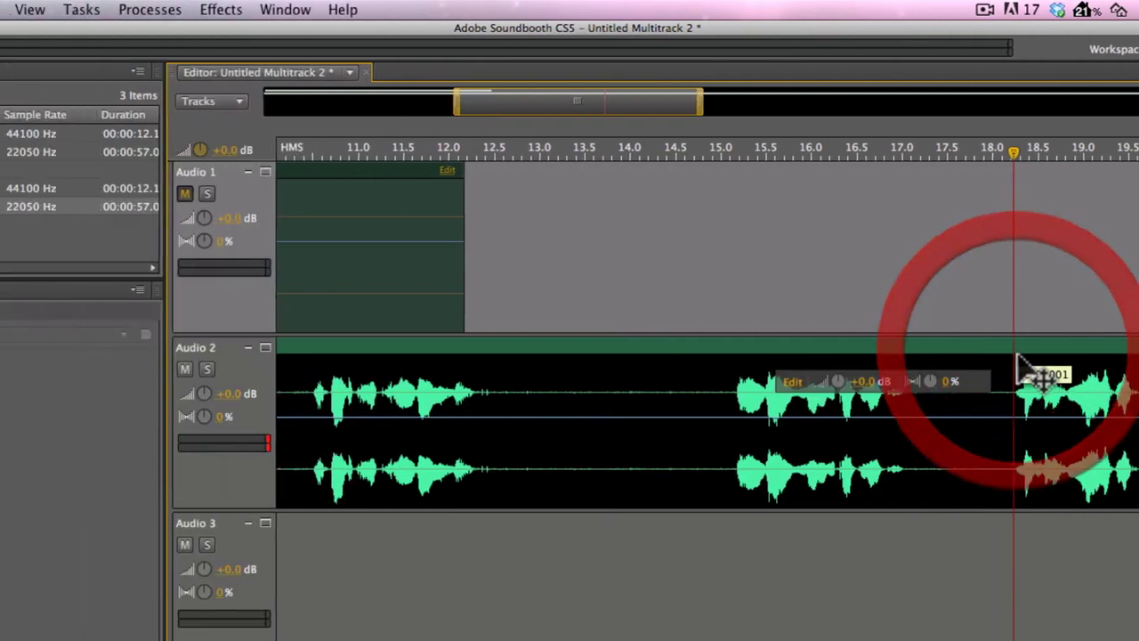
click(86, 9)
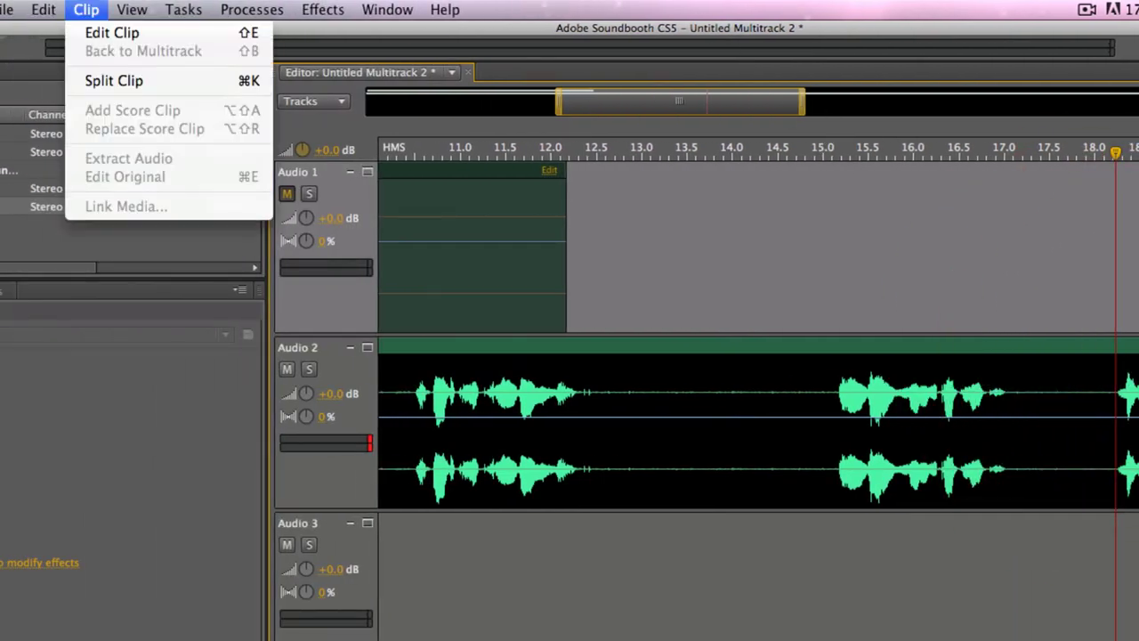
click(106, 83)
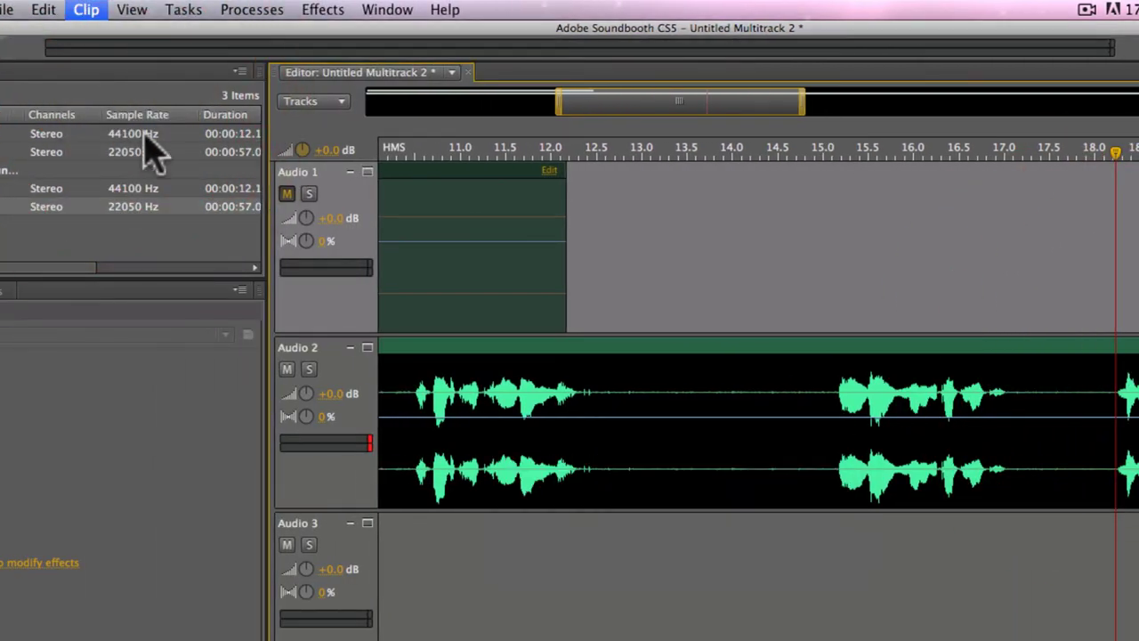
Cut the voice-over part before the split and move the remaining clip to start at about 2.5 seconds on Audio 2.
click(616, 562)
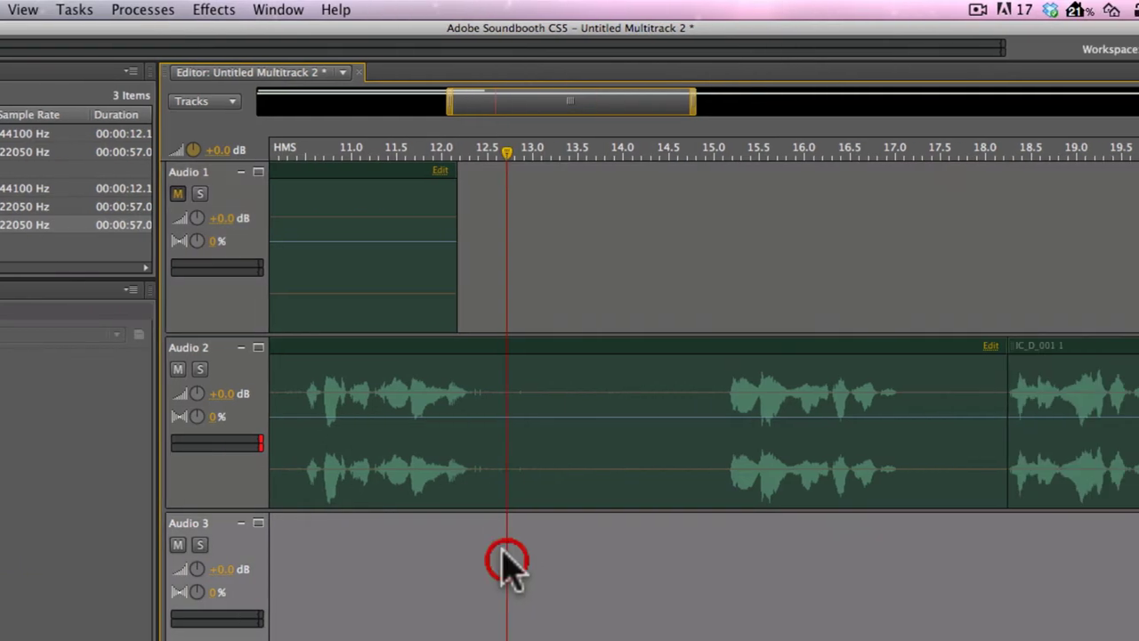
click(586, 355)
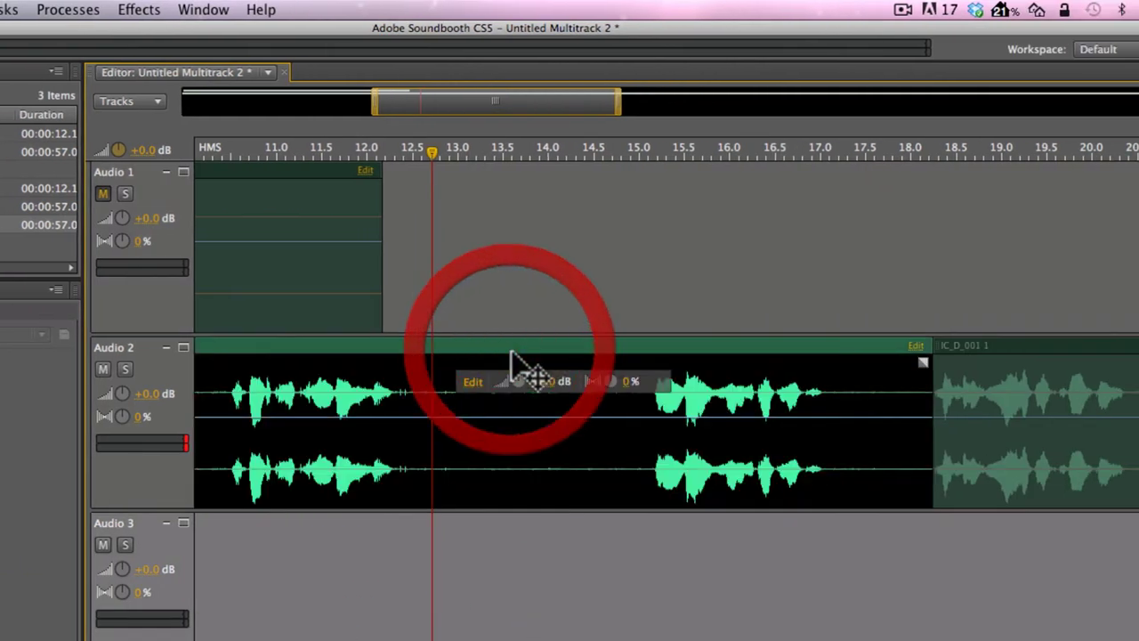
right_click(510, 350)
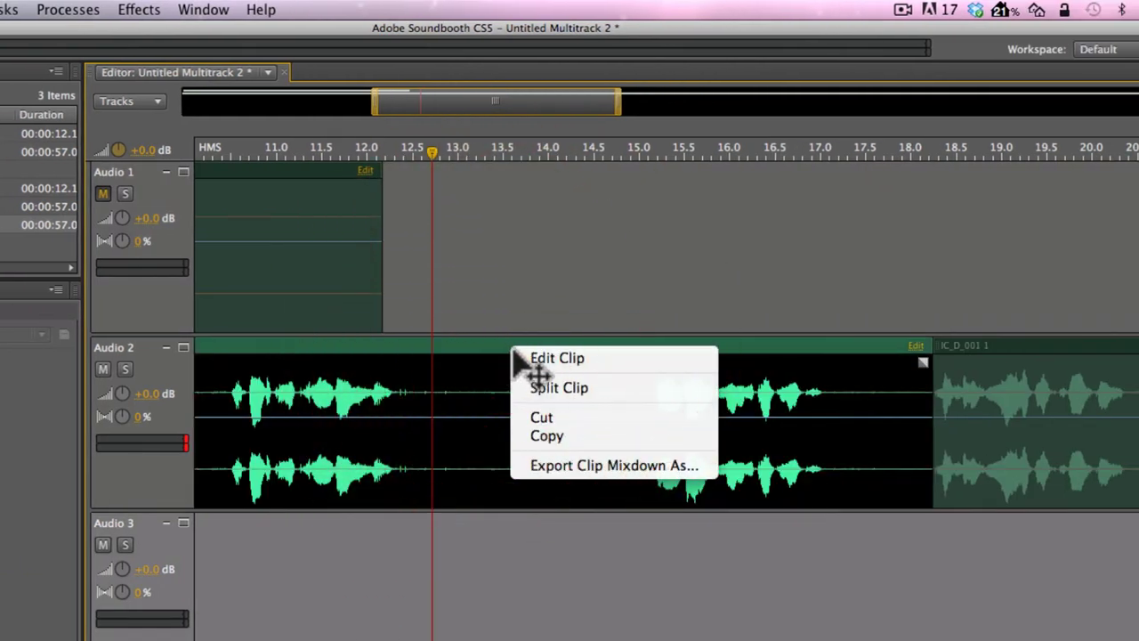
click(570, 418)
click(620, 544)
click(1013, 347)
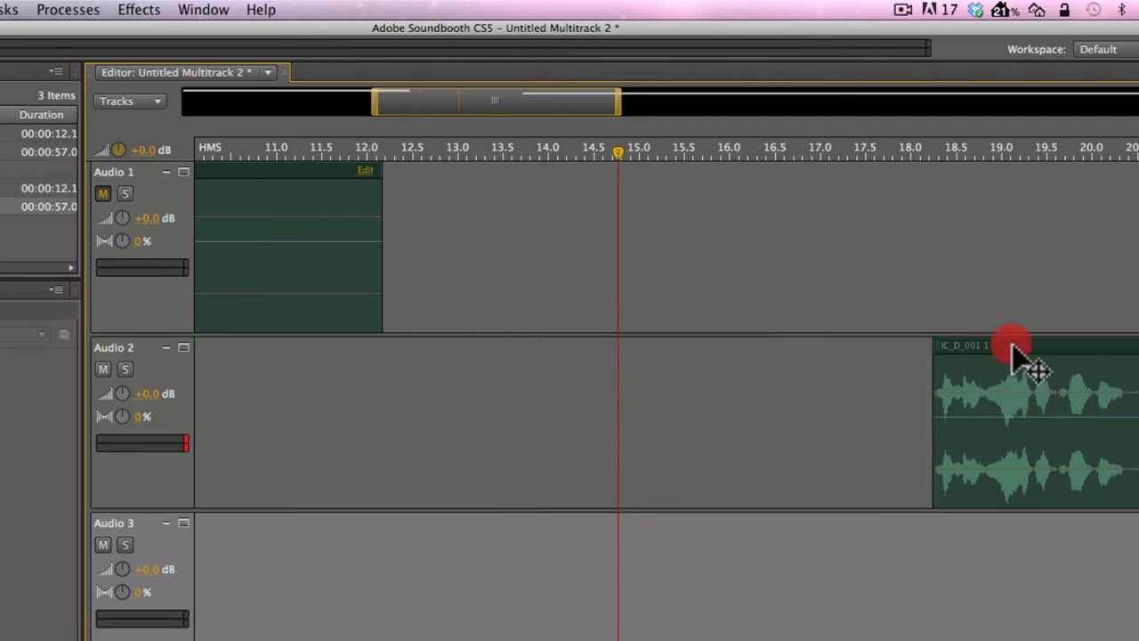
drag(1013, 348, 515, 396)
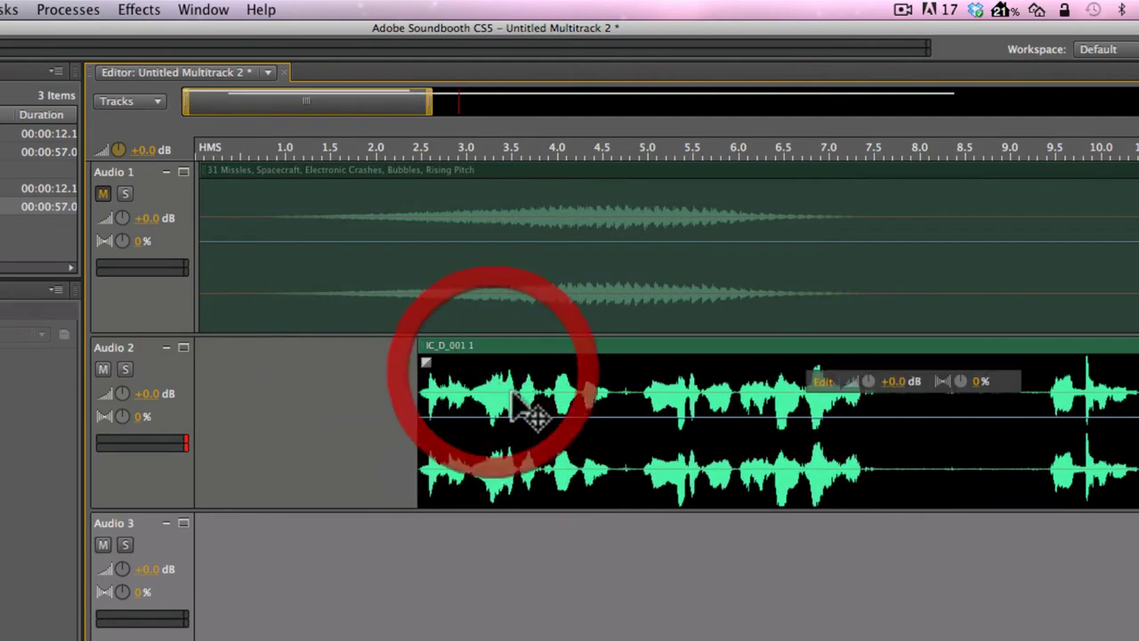
Split the moved voice-over clip at about 7.6 seconds and delete everything after the split.
drag(899, 150, 881, 153)
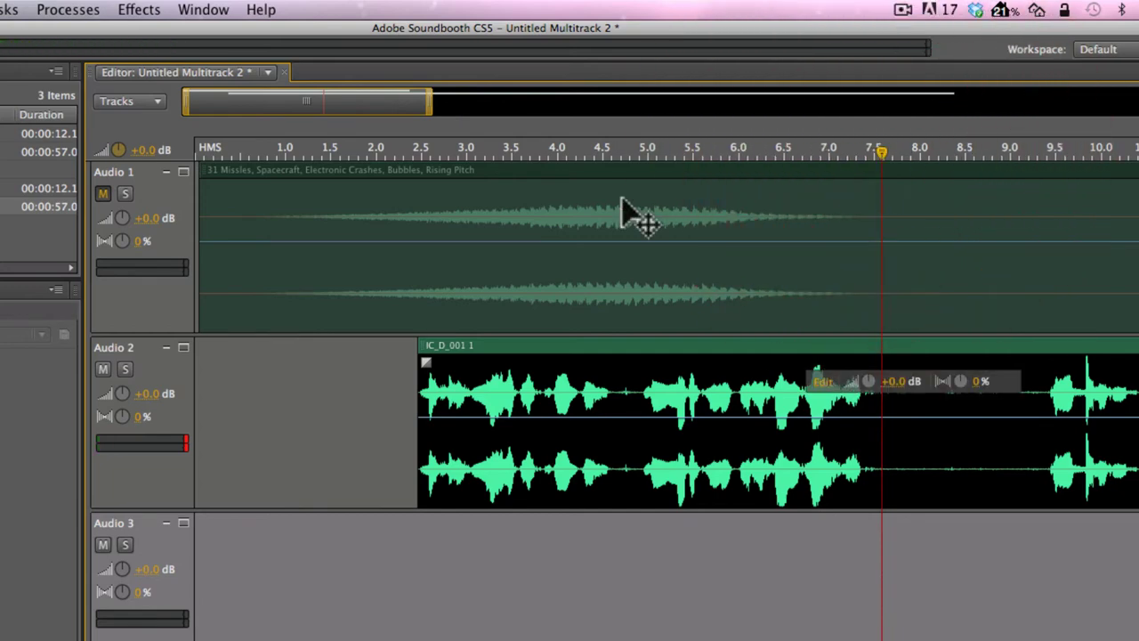
click(73, 9)
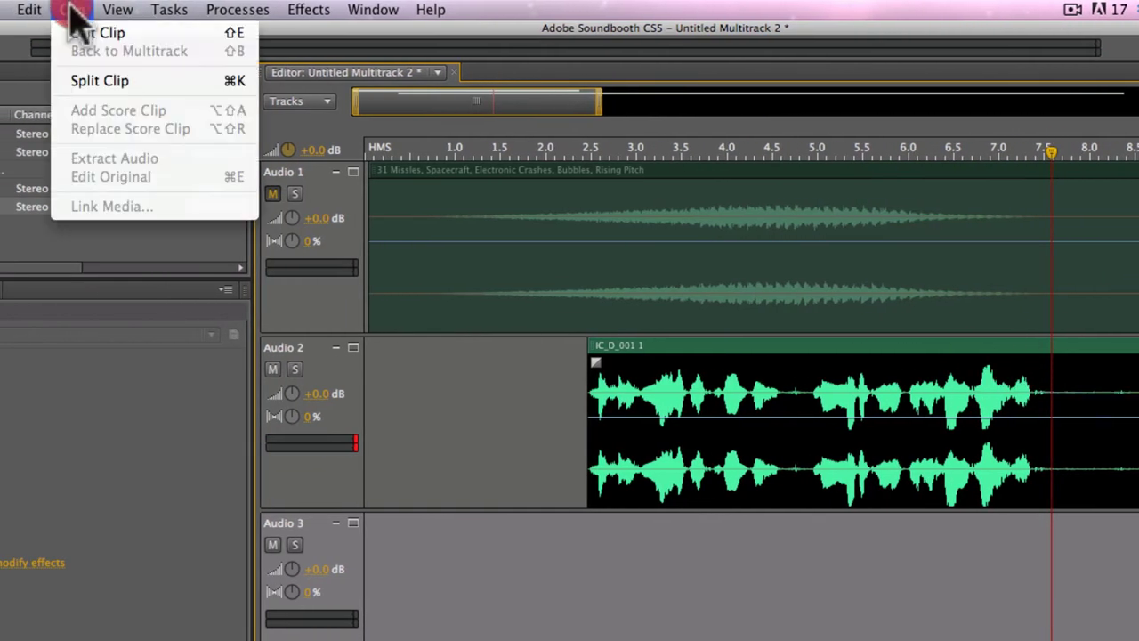
click(89, 81)
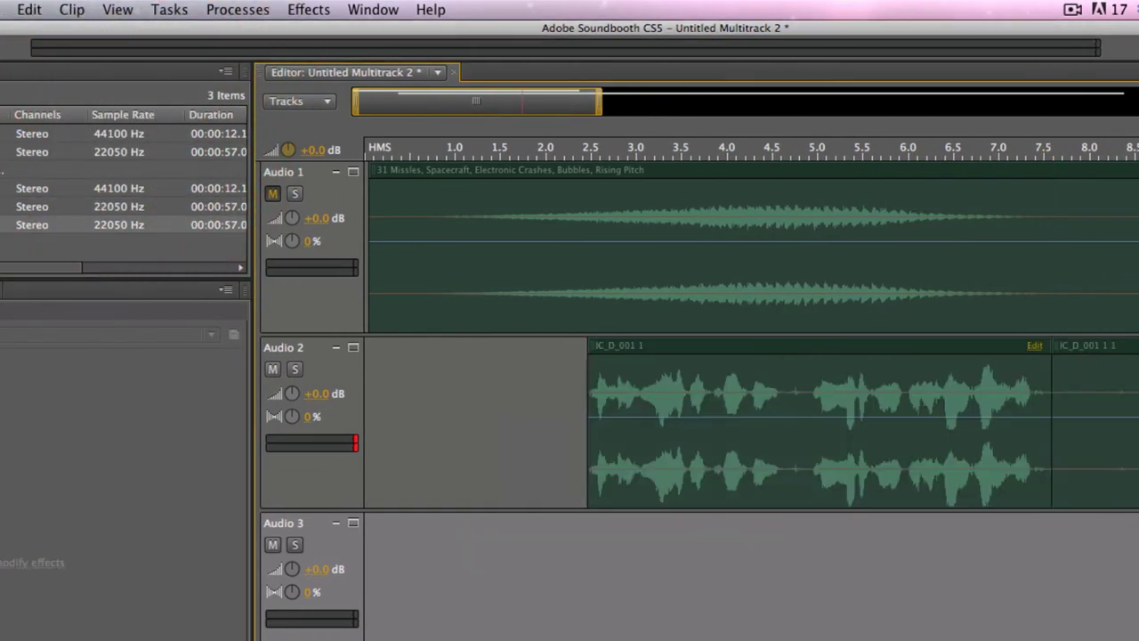
click(1061, 367)
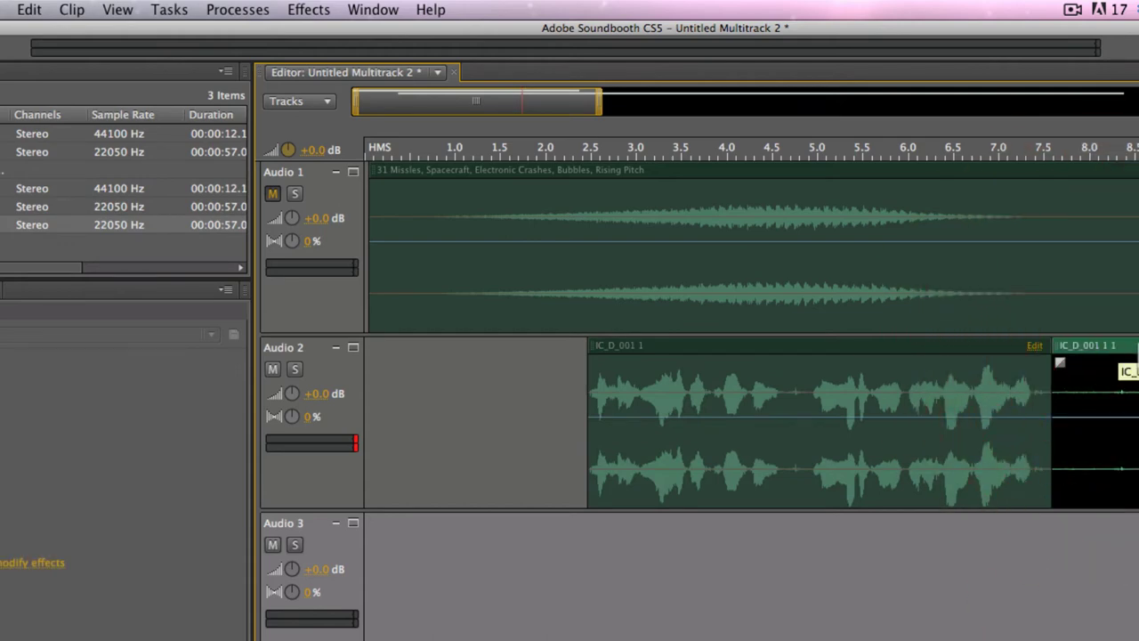
key(Delete)
Play the multitrack from about 2.2 seconds and unmute Audio 1 to hear the effect and voice together.
drag(954, 151, 563, 155)
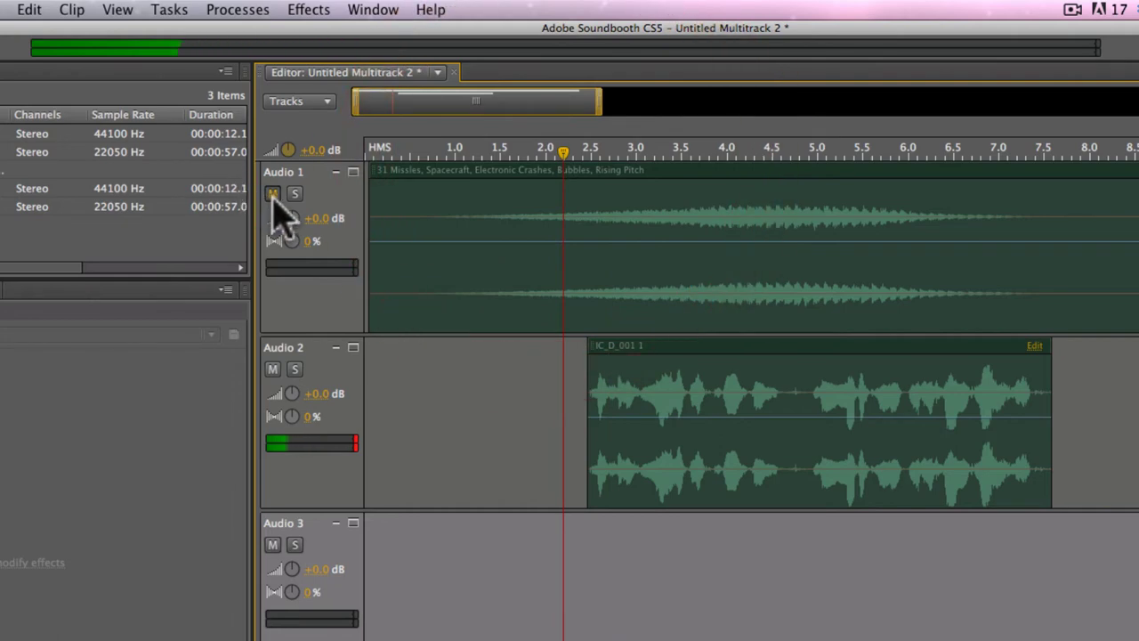
click(273, 193)
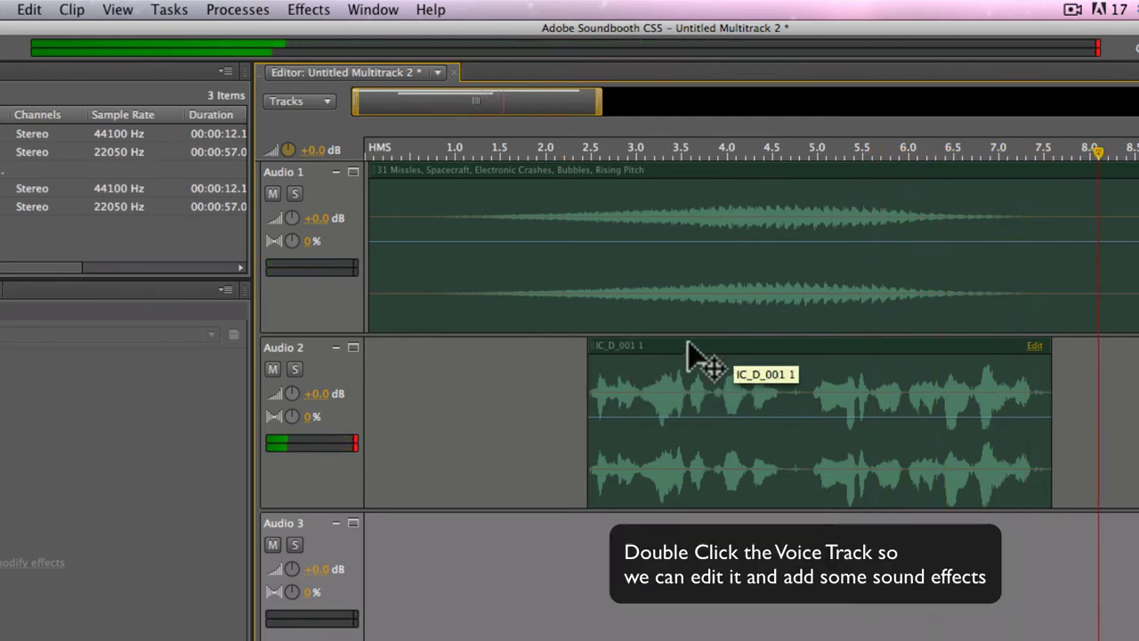
Open the trimmed voice-over clip for editing, add an Analog Delay effect to its rack and listen to it.
double_click(650, 354)
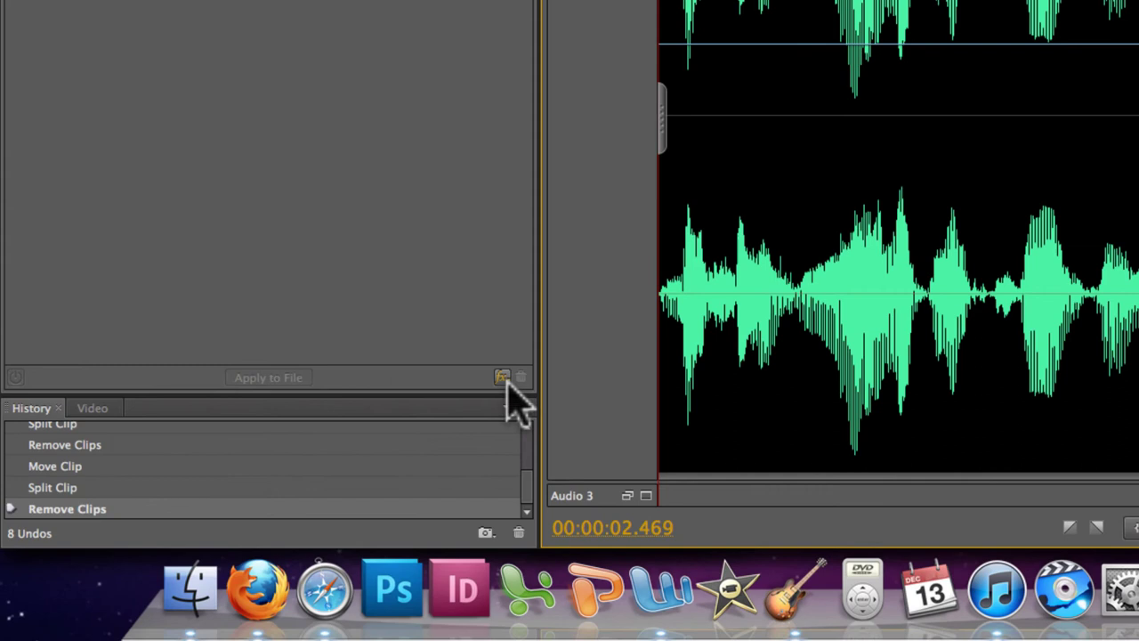
click(292, 487)
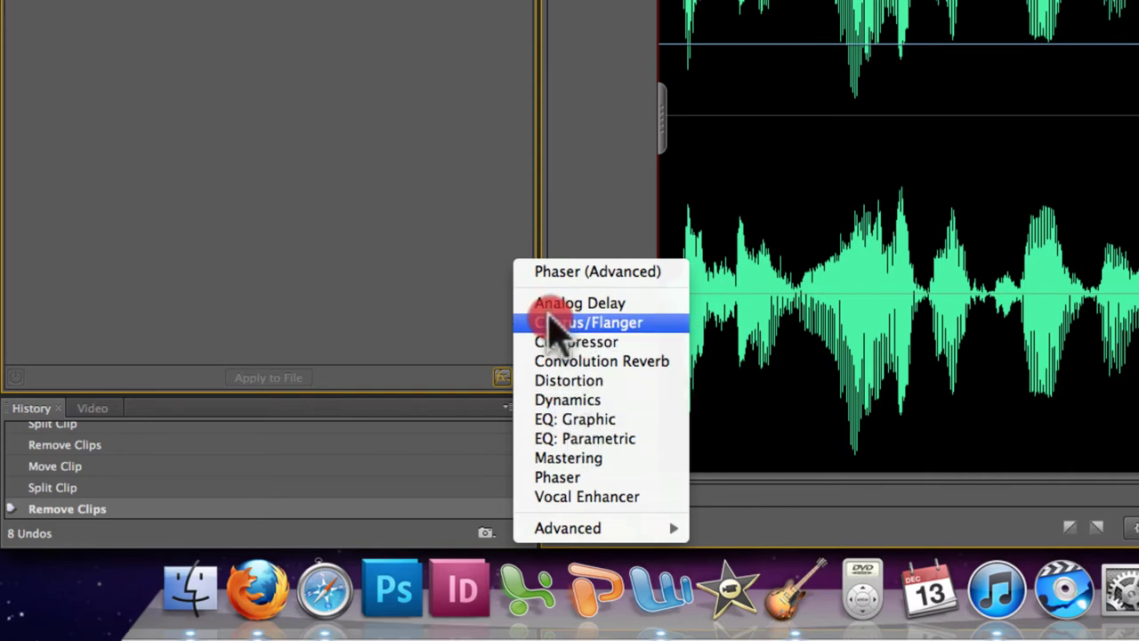
click(574, 304)
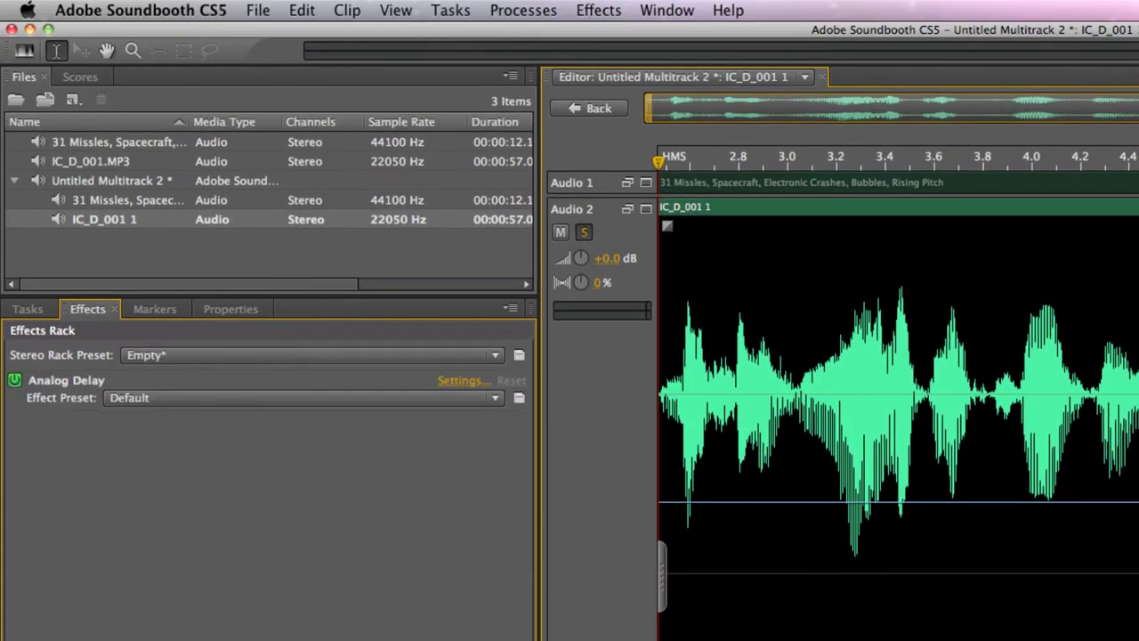
key(space)
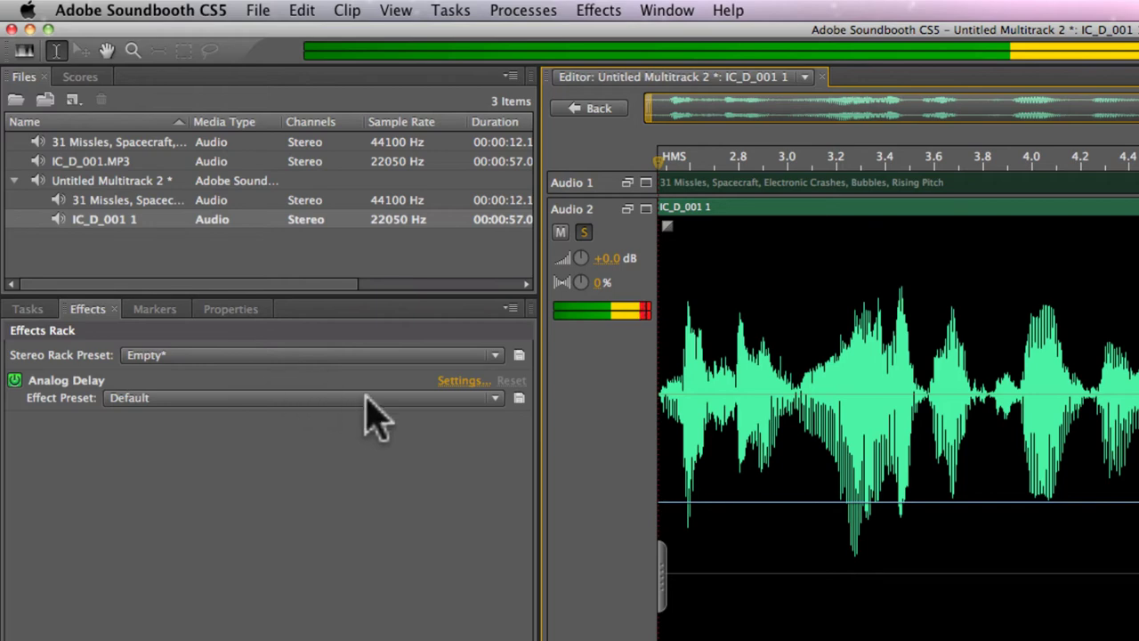
Set the Analog Delay preset to Public Address - Moderate and play the voice-over with it.
click(294, 399)
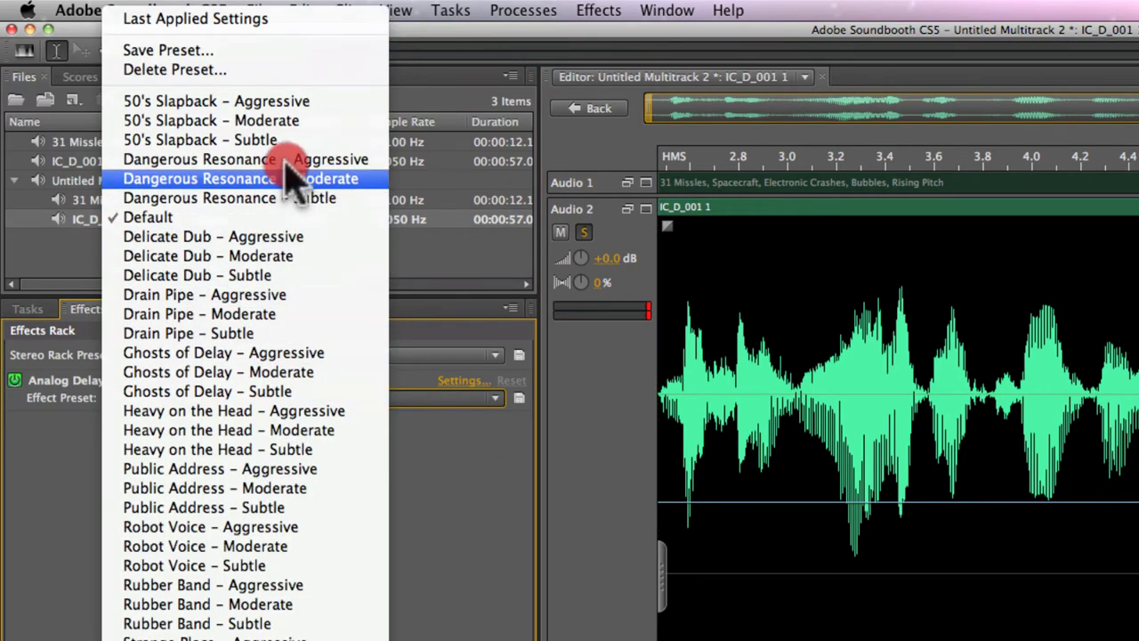
click(306, 490)
key(space)
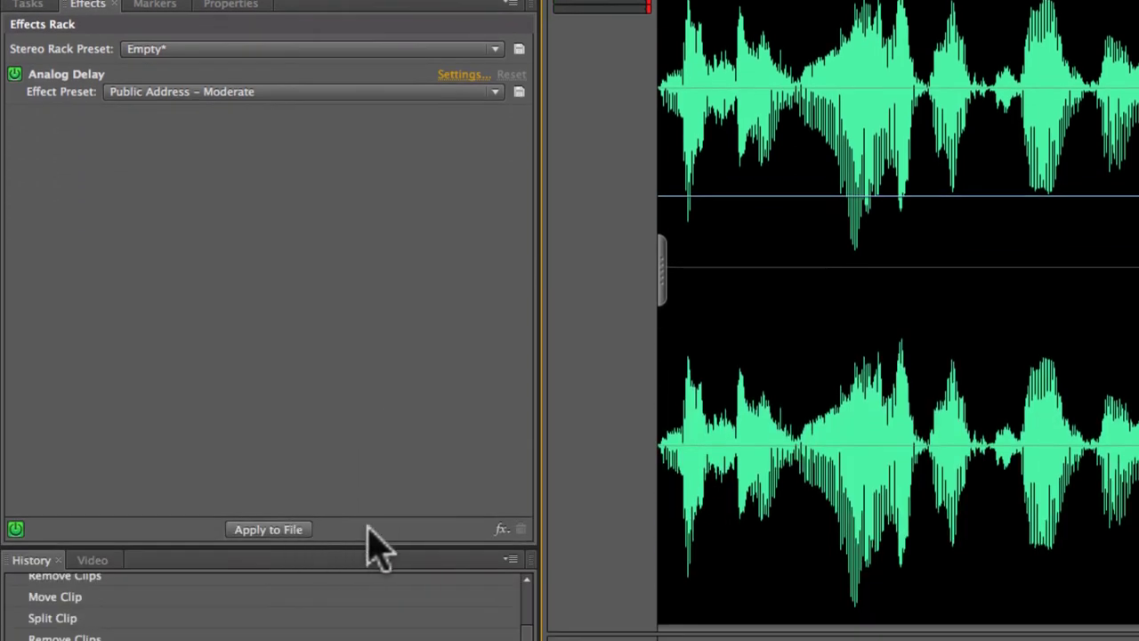
Add an EQ: Parametric effect with the Under A Blanket - Moderate preset and play the voice-over.
click(499, 530)
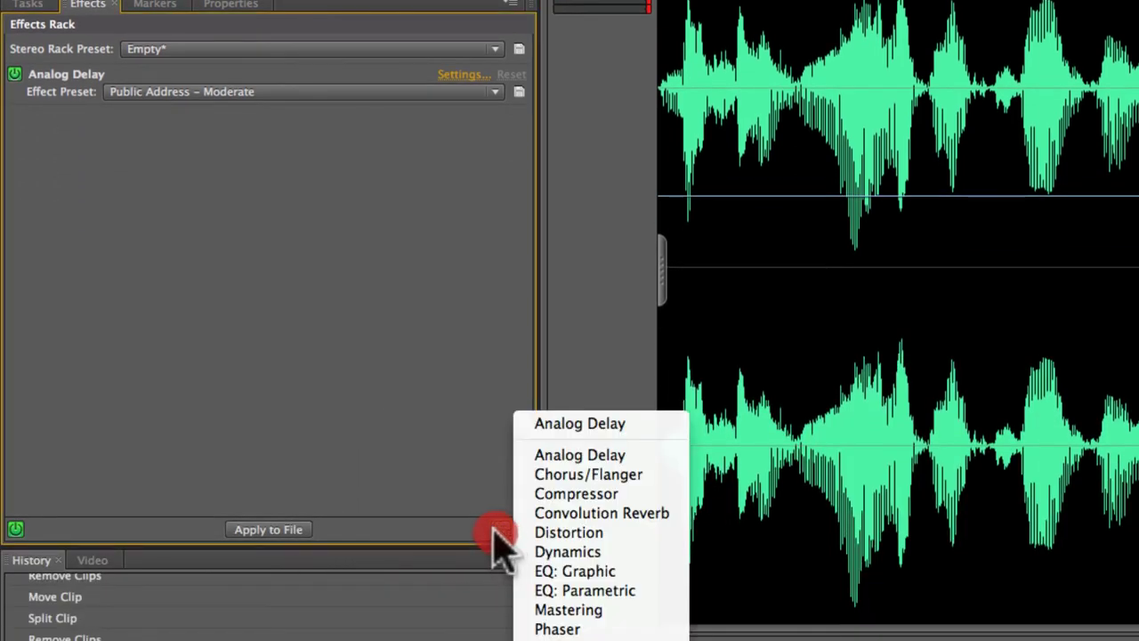
click(631, 587)
click(332, 143)
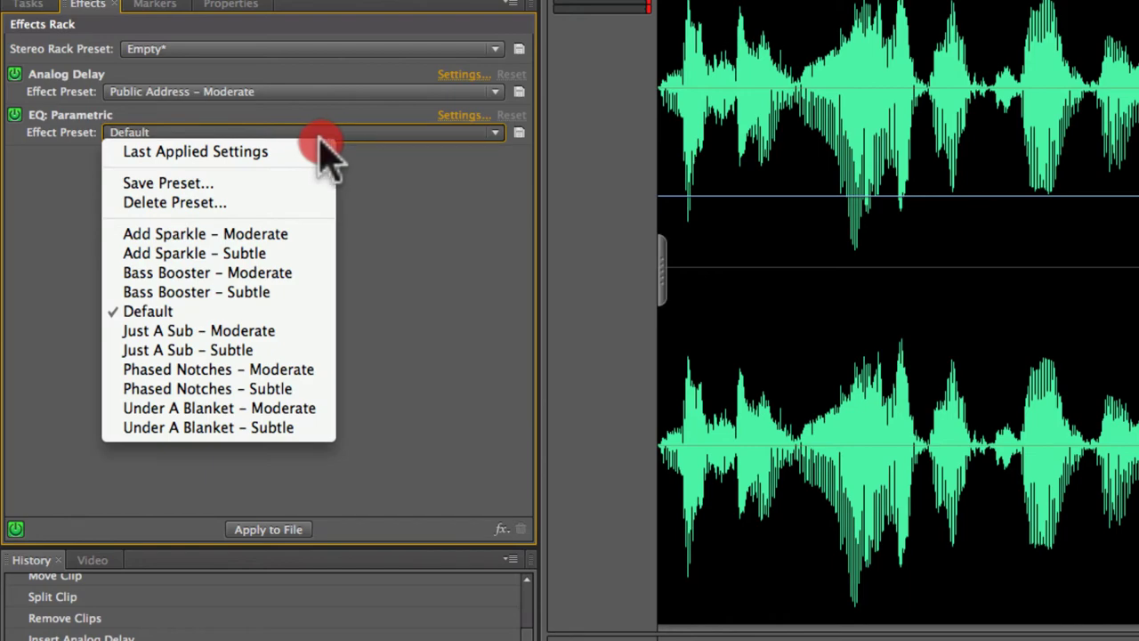
click(294, 410)
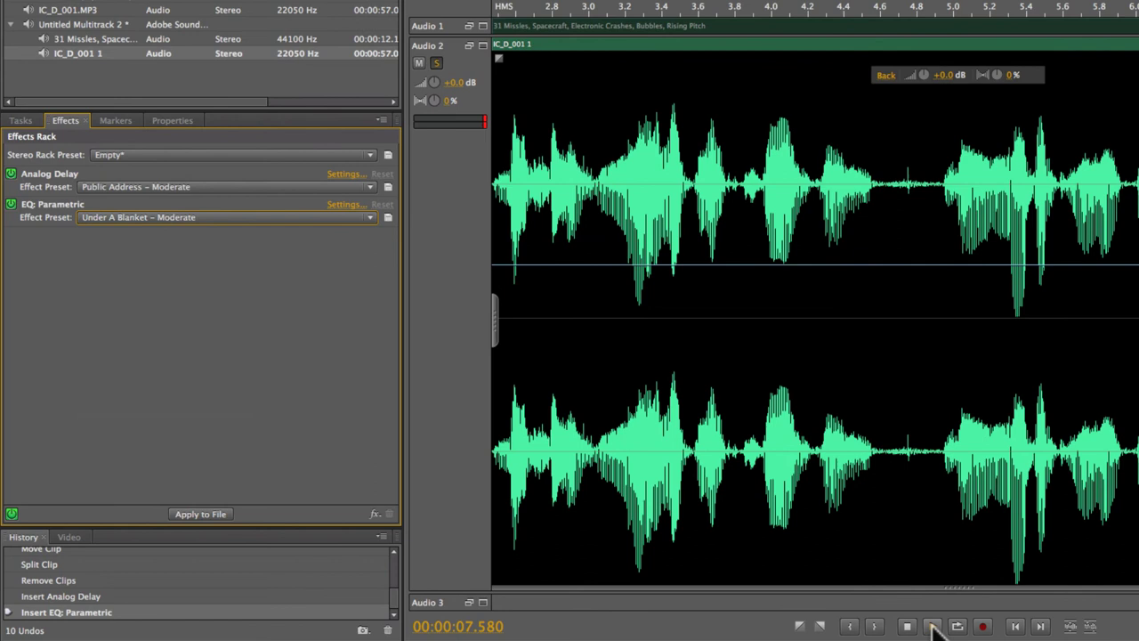
click(933, 626)
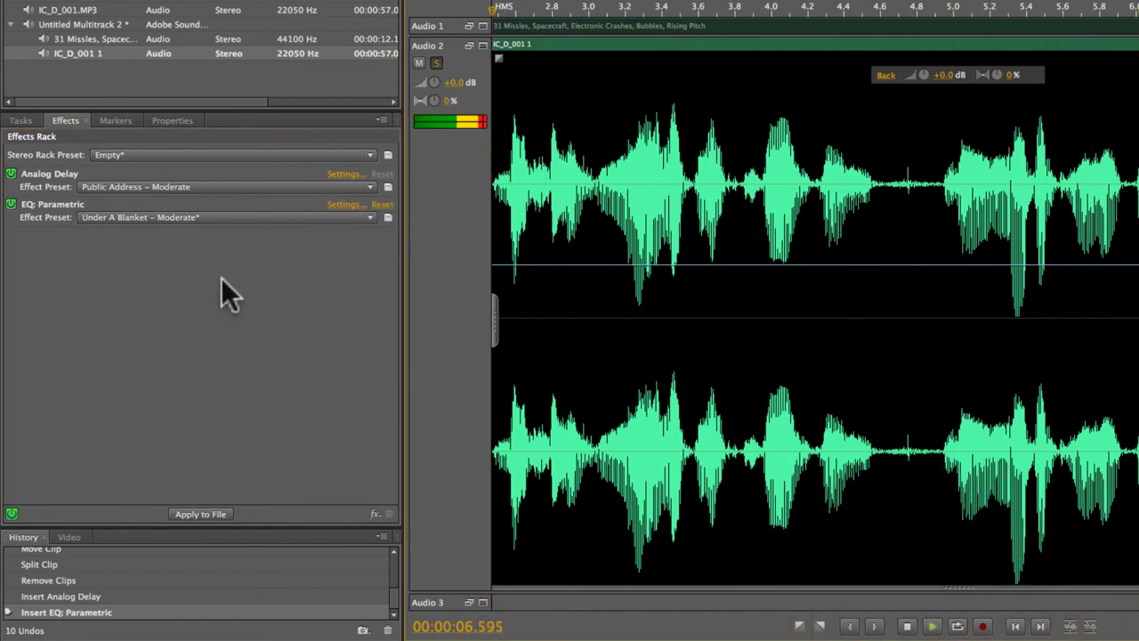
Change the EQ: Parametric preset to Add Sparkle - Moderate and play the voice-over again.
click(228, 219)
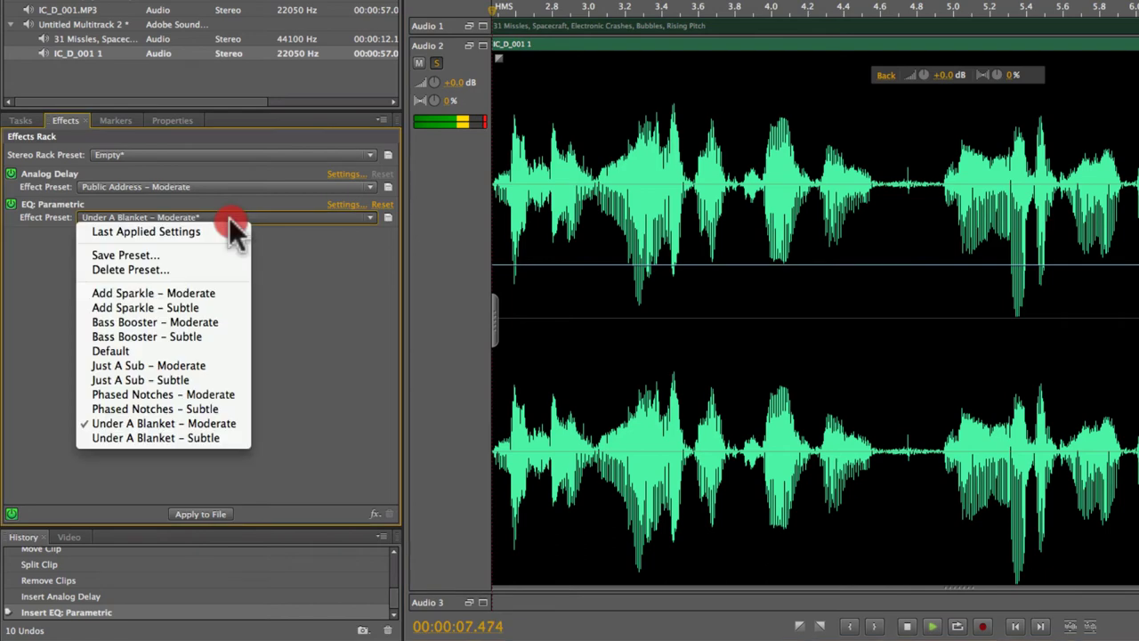
click(195, 292)
key(space)
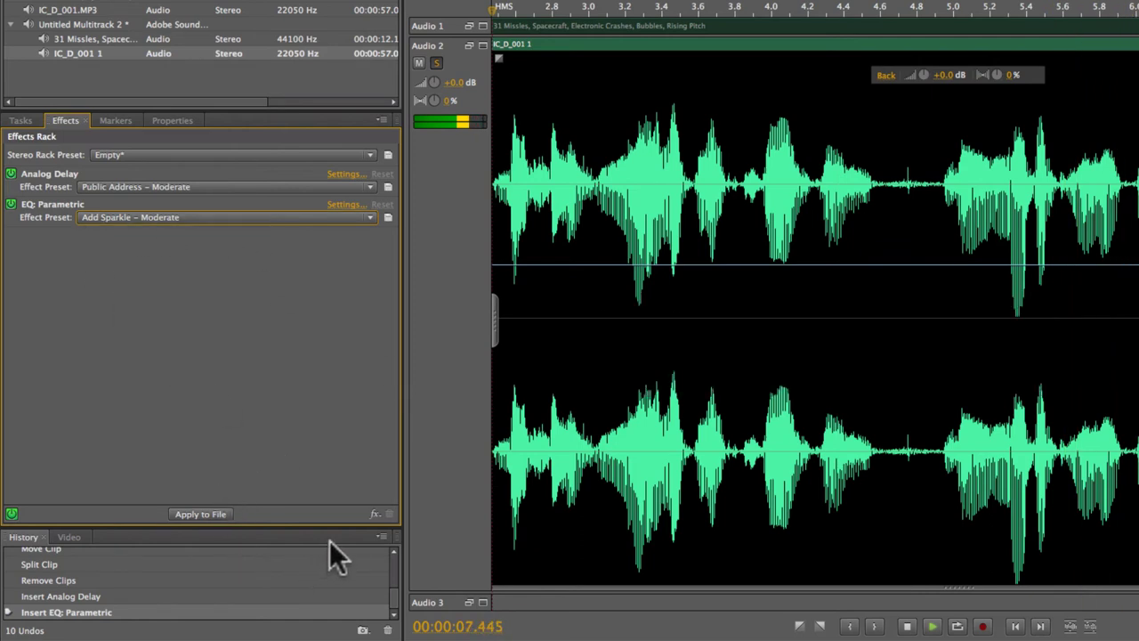
Add a Phaser effect with the Space Communications - Moderate preset and listen to the voice-over.
drag(375, 514, 449, 591)
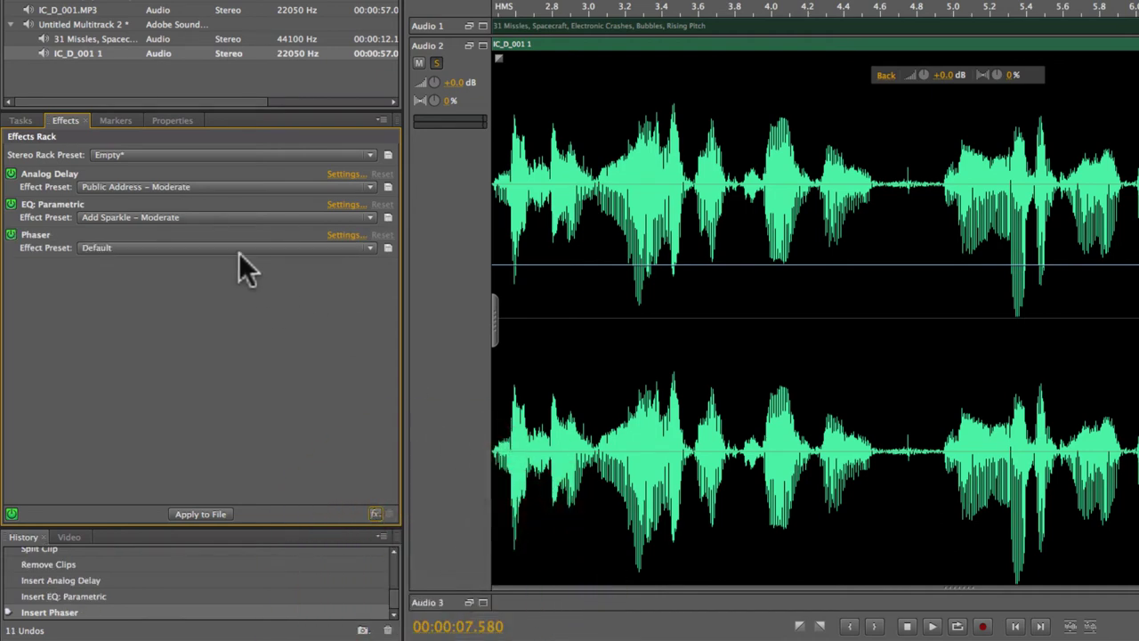
click(239, 248)
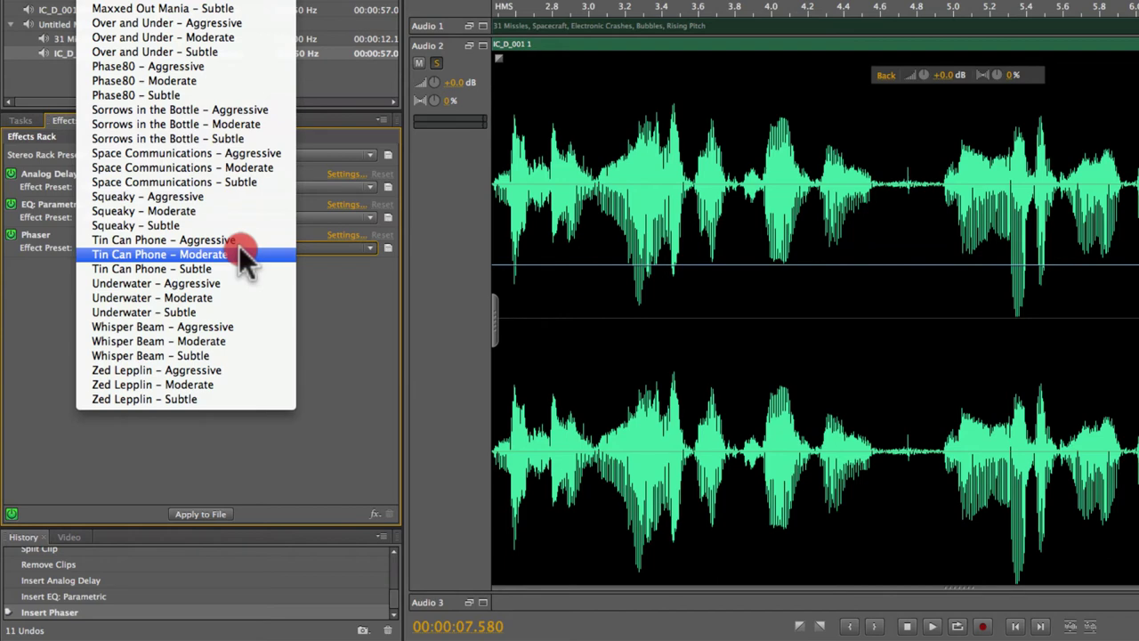
click(213, 165)
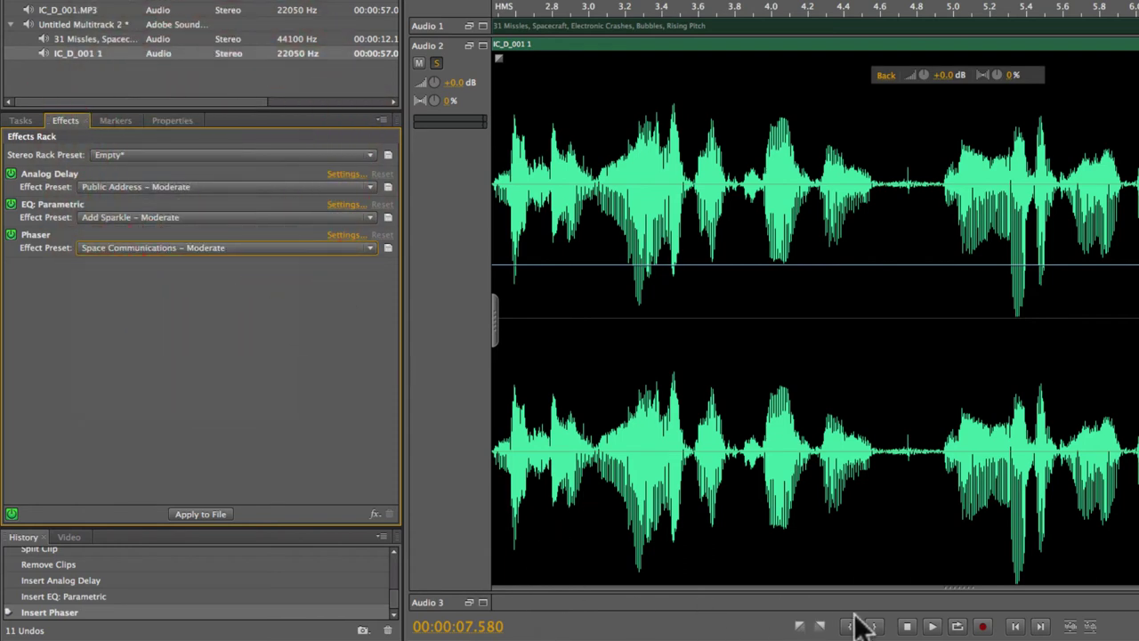
click(933, 627)
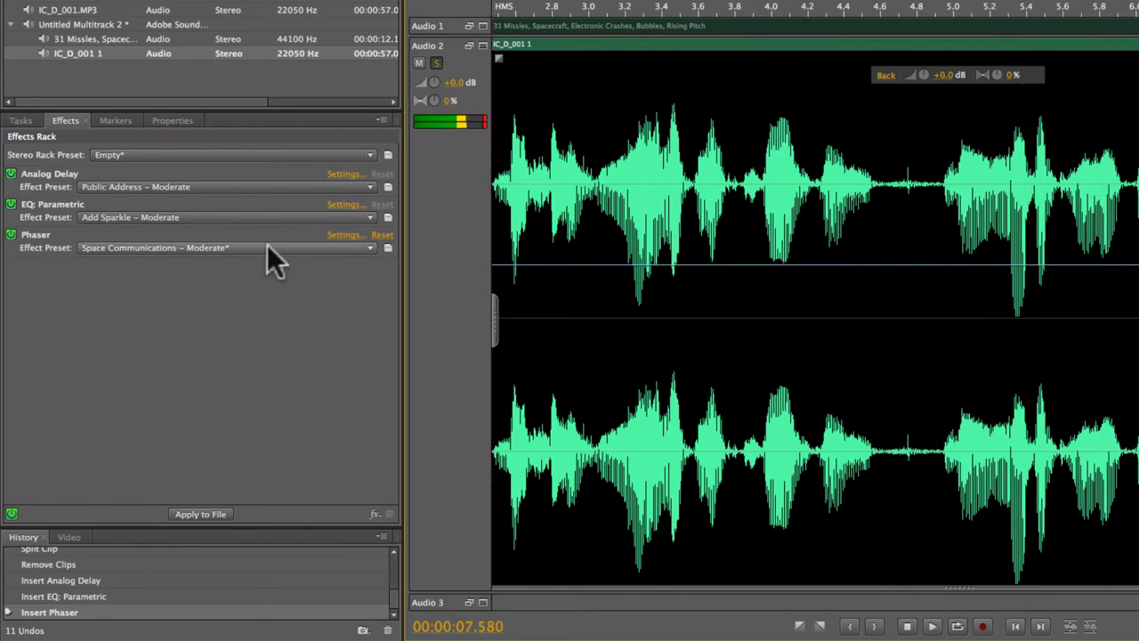
Change the Phaser preset to Space Communications - Subtle and play the voice-over.
drag(241, 248, 214, 181)
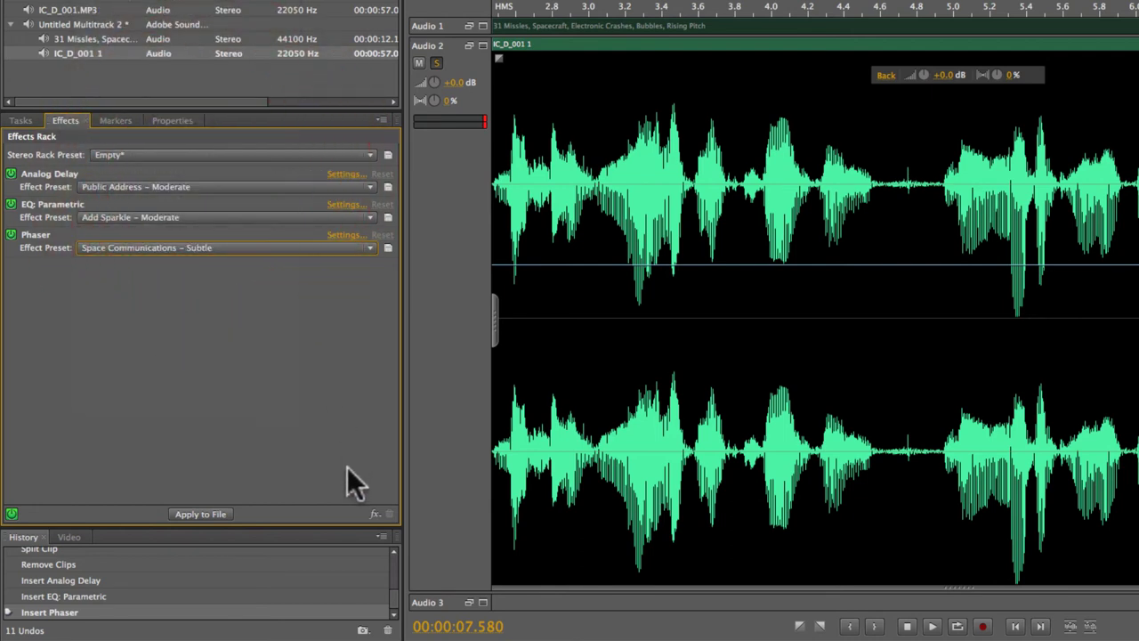
click(932, 625)
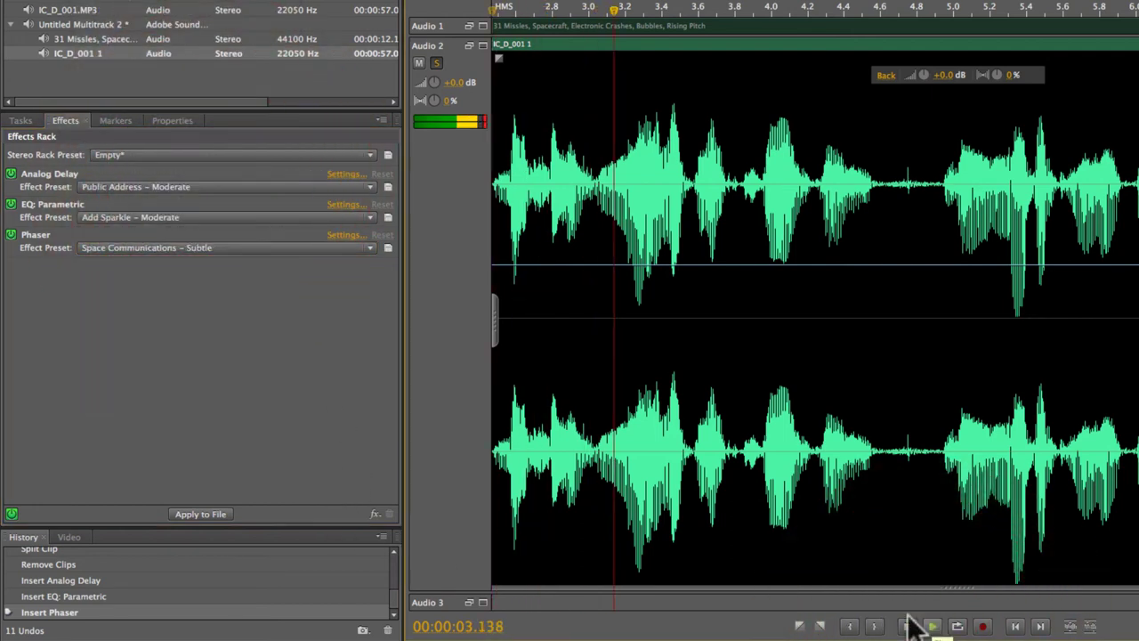
Change the Phaser preset to Phase80 - Subtle and listen to the voice-over with it.
drag(342, 247, 206, 92)
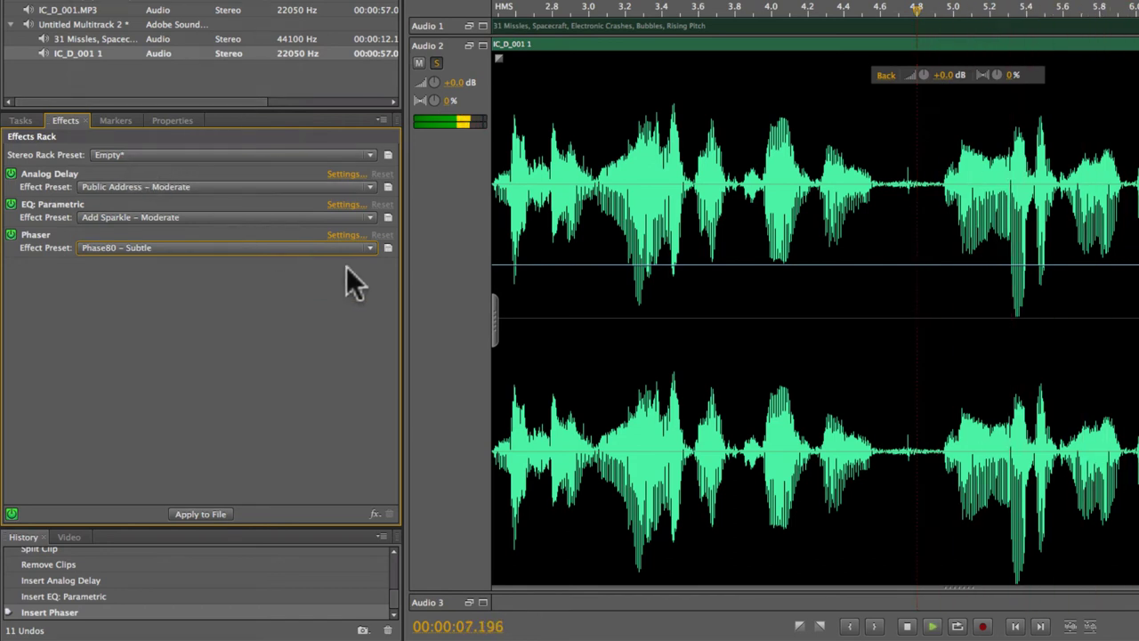
key(space)
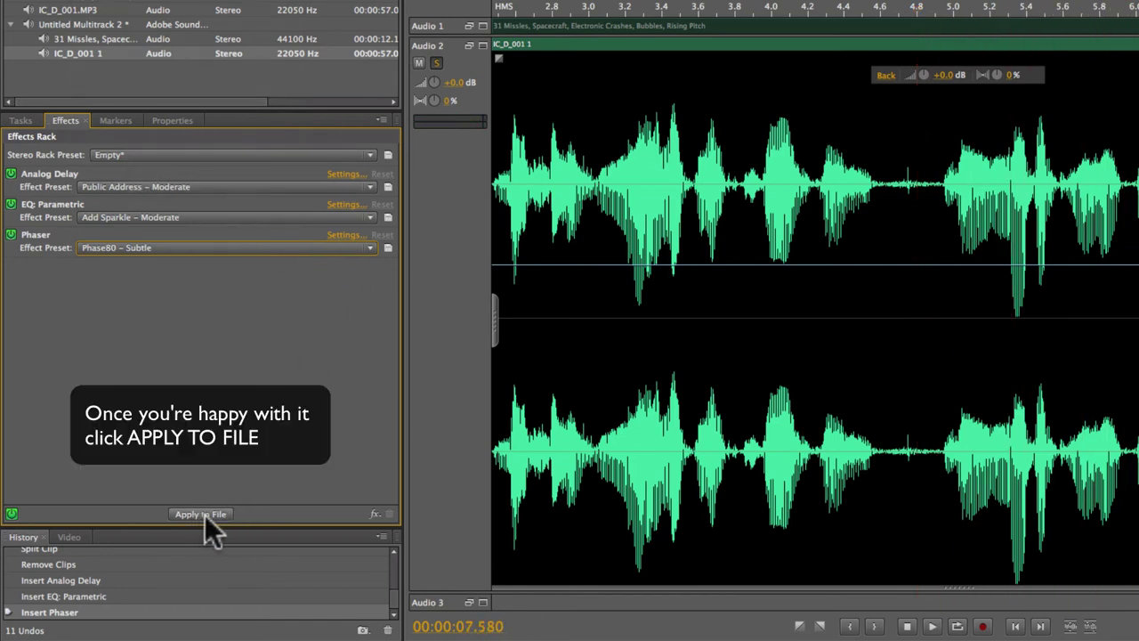
Apply the effects rack to the voice-over file, then return to the multitrack and select the processed clip.
click(213, 514)
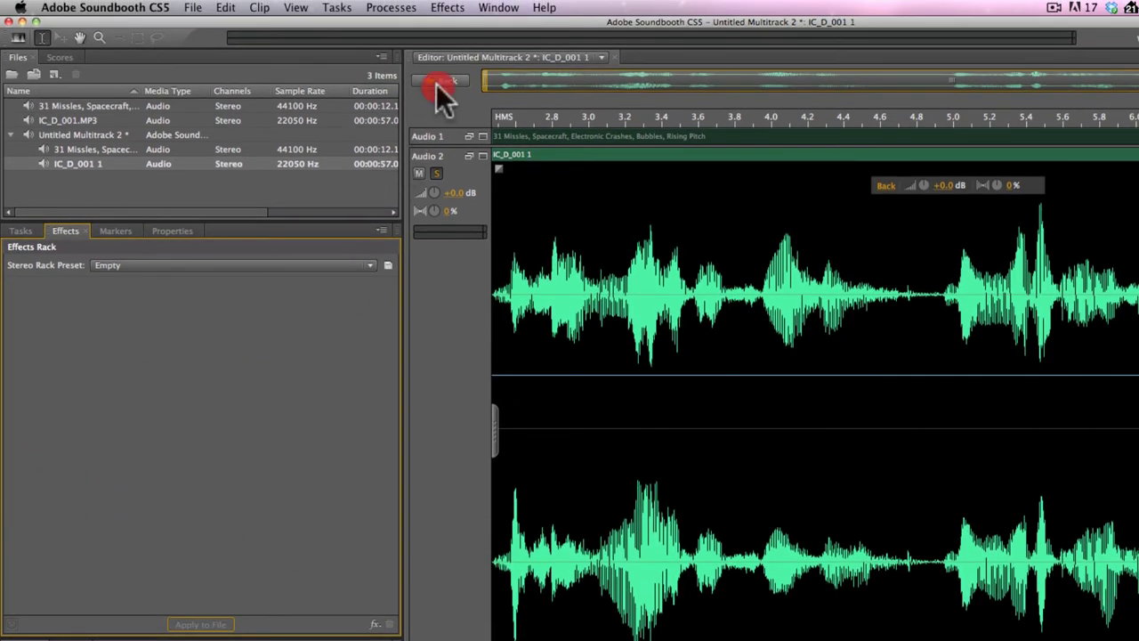
click(442, 82)
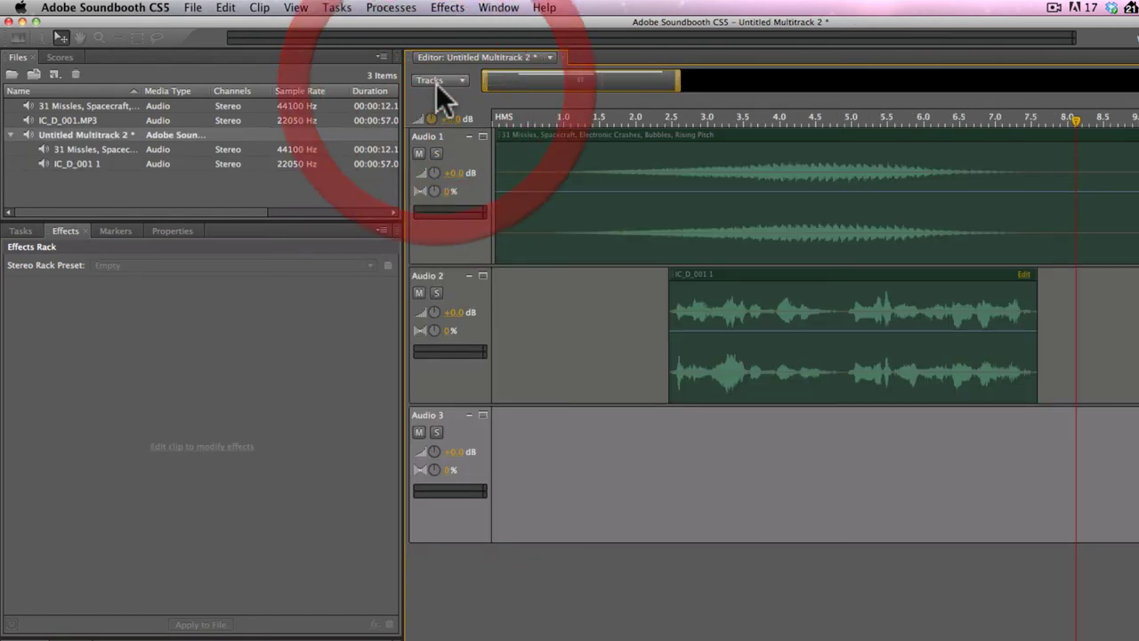
click(734, 283)
click(225, 8)
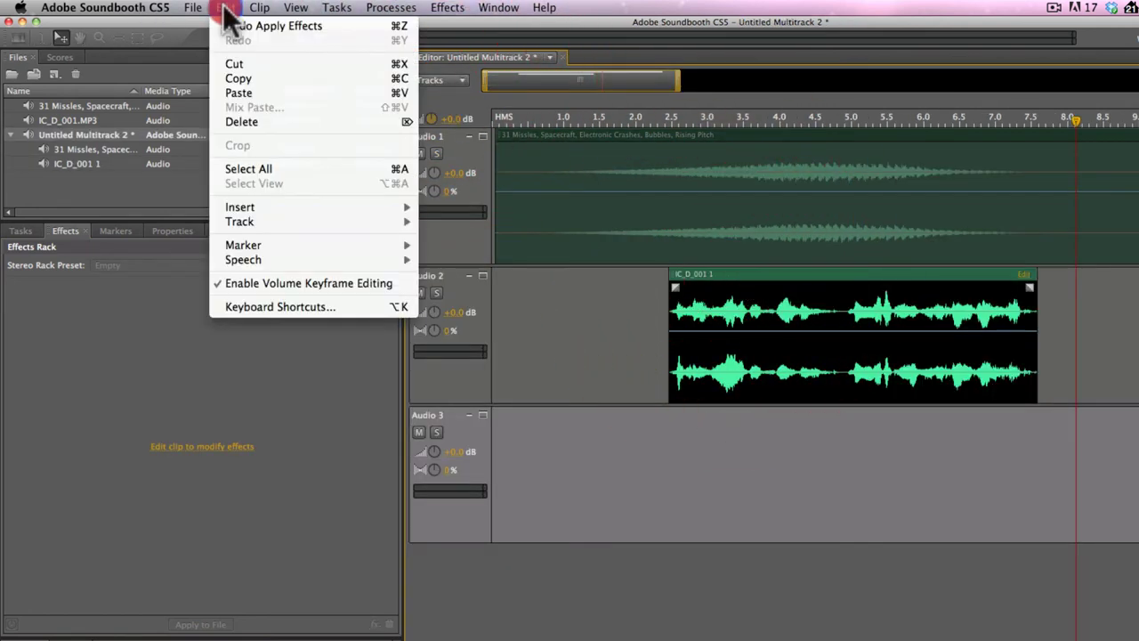
click(225, 8)
click(224, 8)
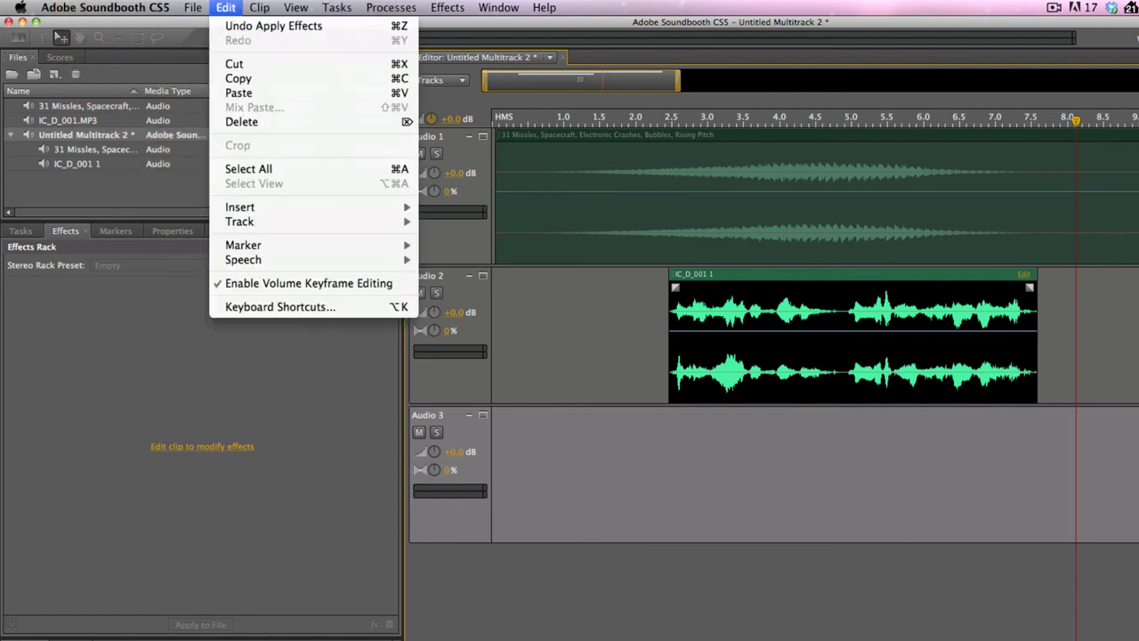
click(104, 53)
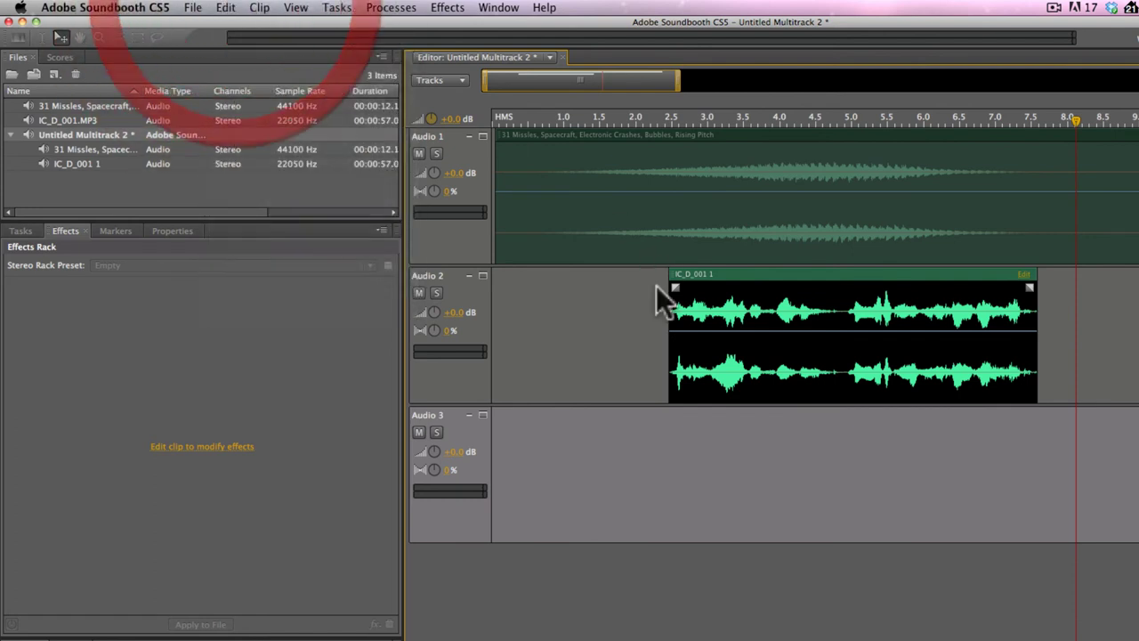
Raise the voice-over clip's volume with a keyframe at about 3.0 s and play the mix from the beginning.
click(712, 335)
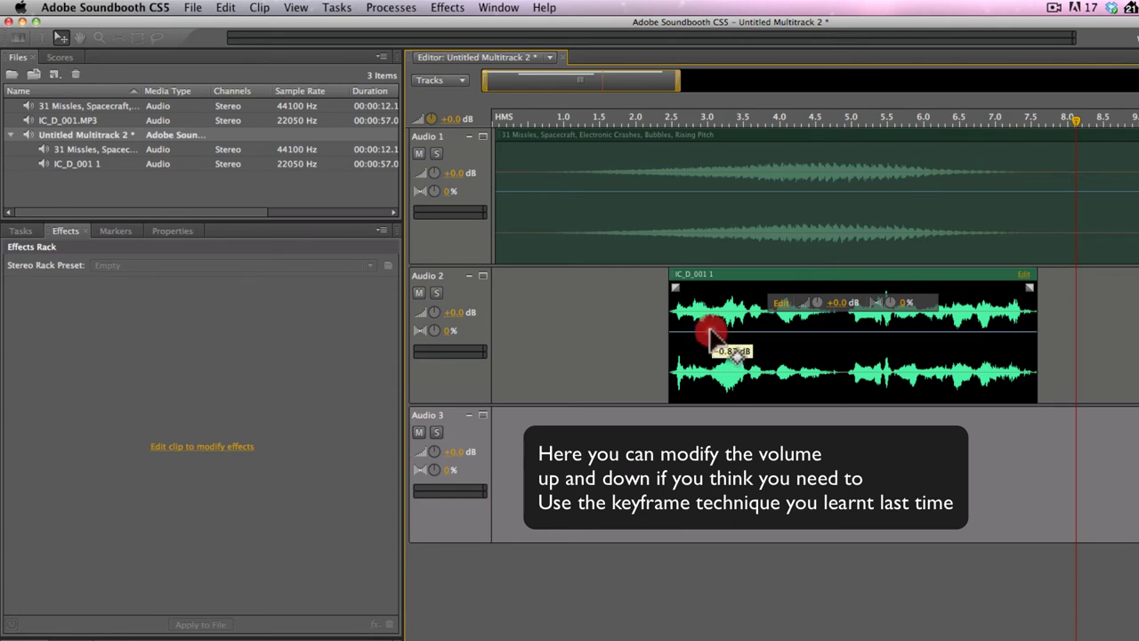
drag(710, 331, 711, 326)
drag(621, 116, 502, 123)
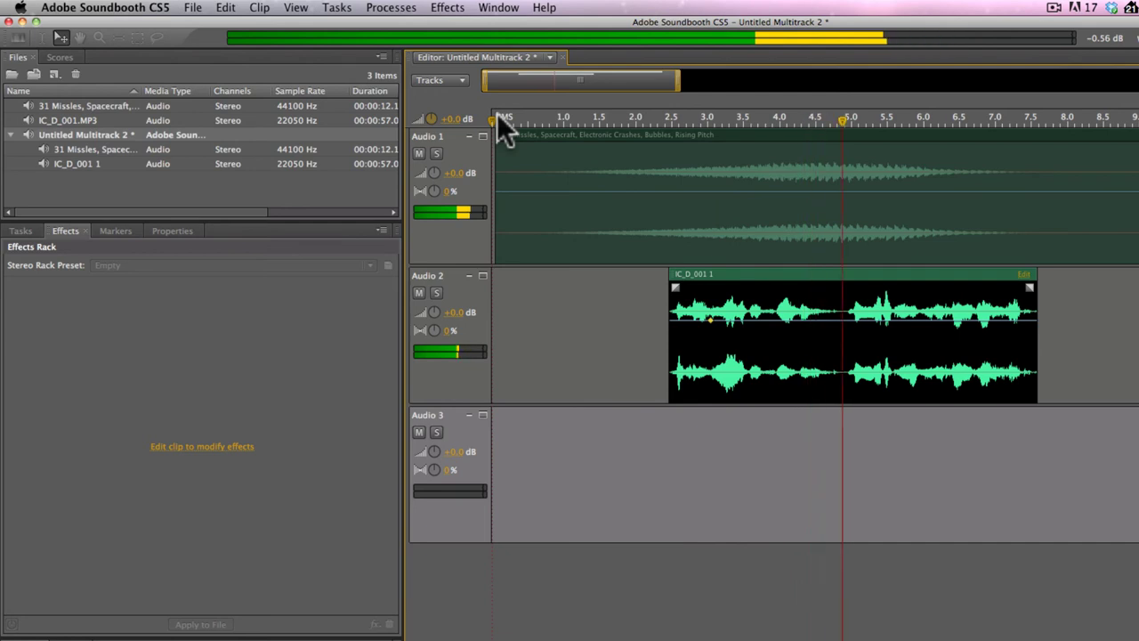
Lower the volume of the electronic sound effect's track, Audio 1, to -4.3 dB and play the mix.
click(532, 142)
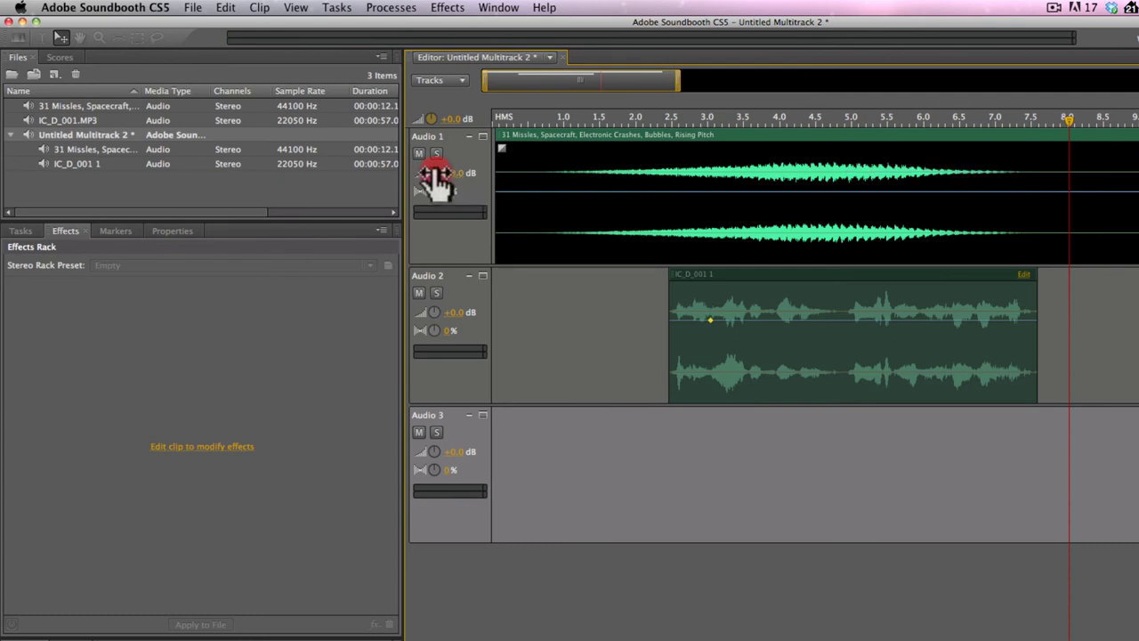
drag(433, 171, 429, 168)
click(533, 122)
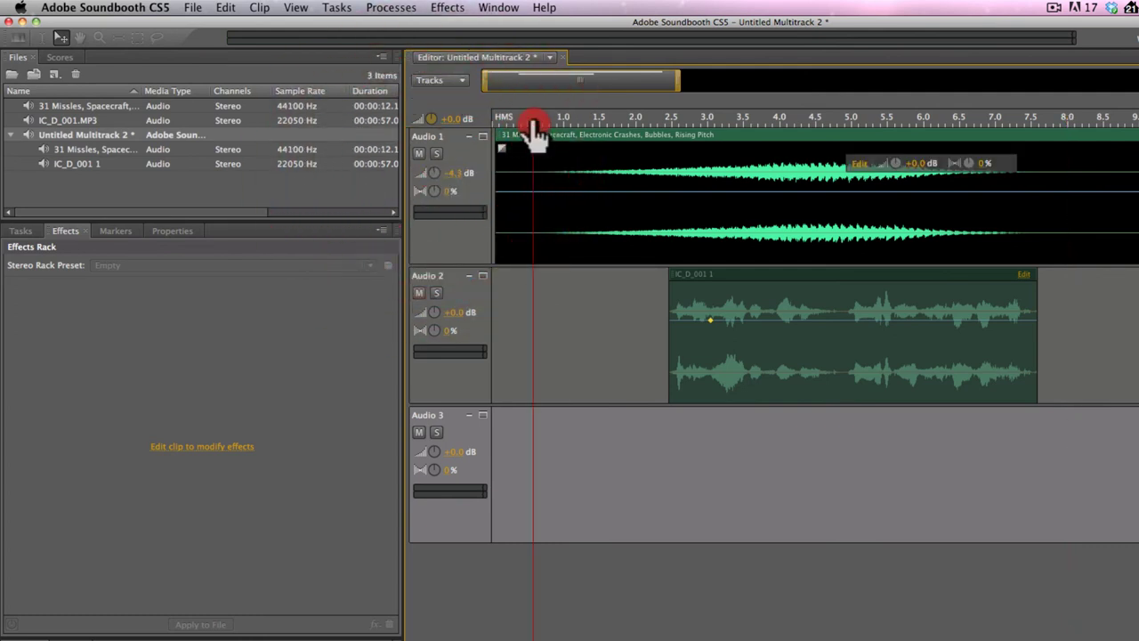
click(578, 121)
key(space)
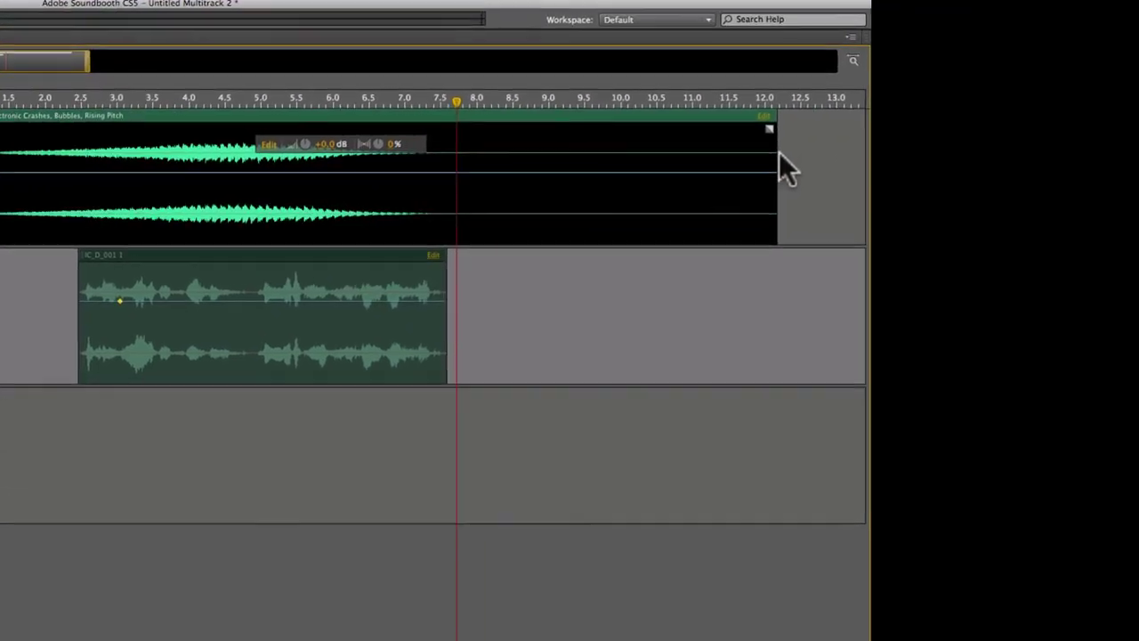
Trim the end of the electronic sound effect clip to about 7.7 s, just past the voice-over's end.
drag(775, 160, 464, 194)
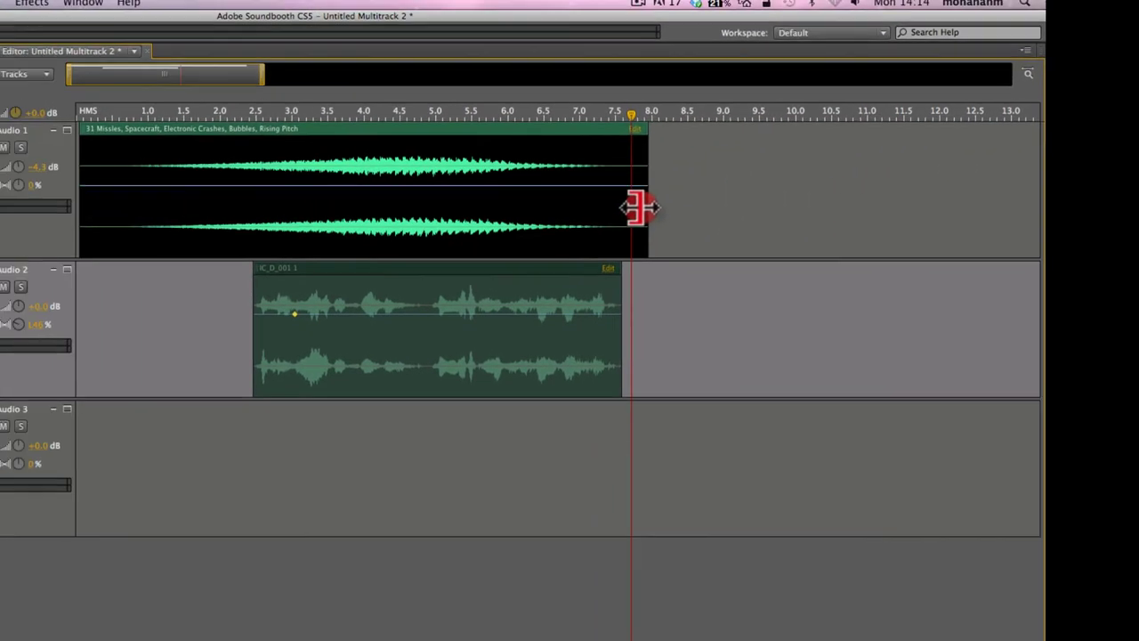
click(598, 202)
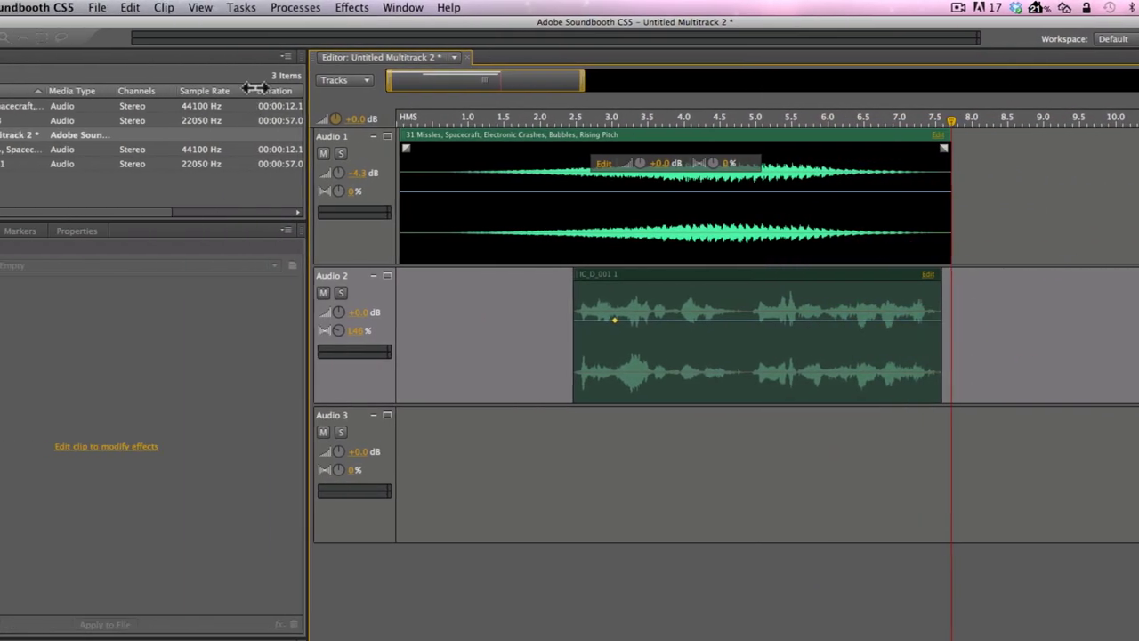
Start exporting the multitrack mixdown and name the file "no repeat tuesdays sweeper".
click(97, 7)
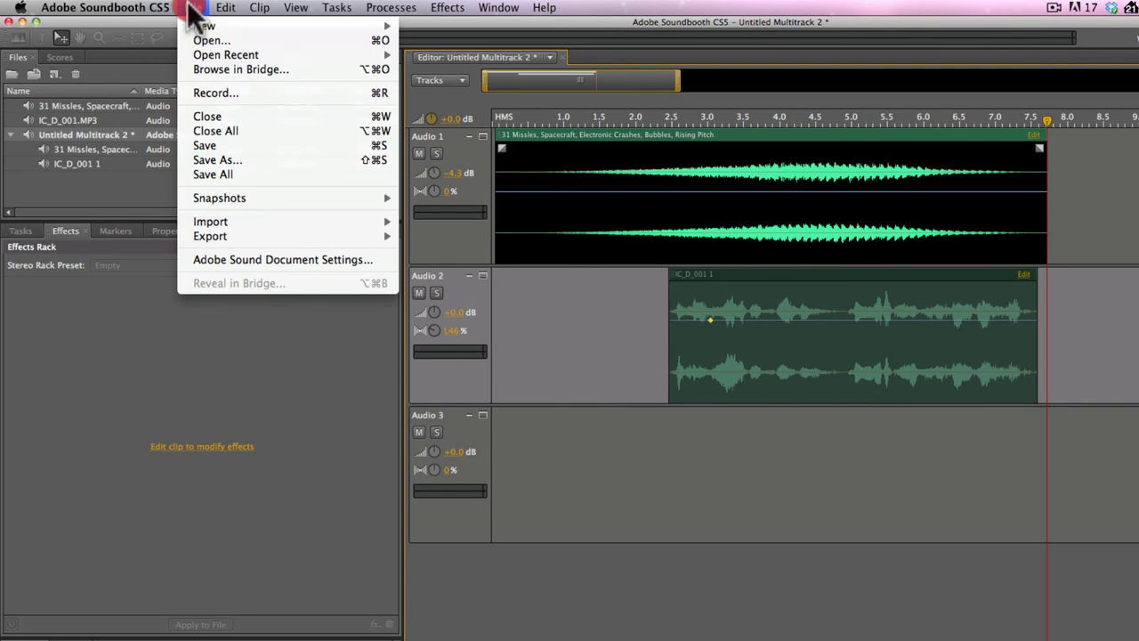
click(263, 237)
click(493, 236)
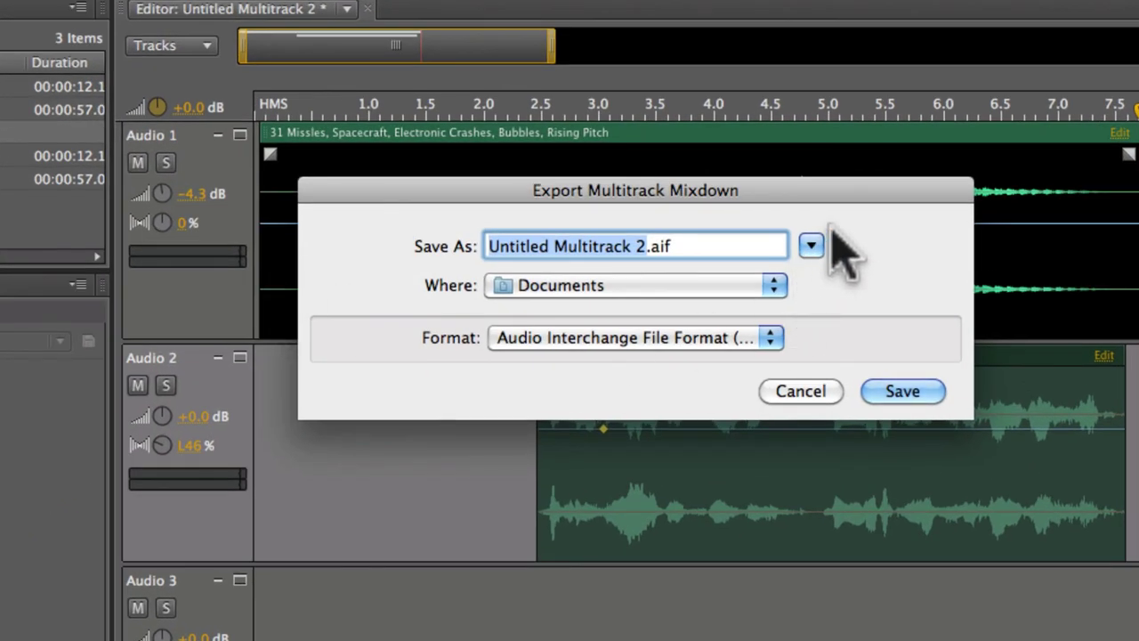
text(n)
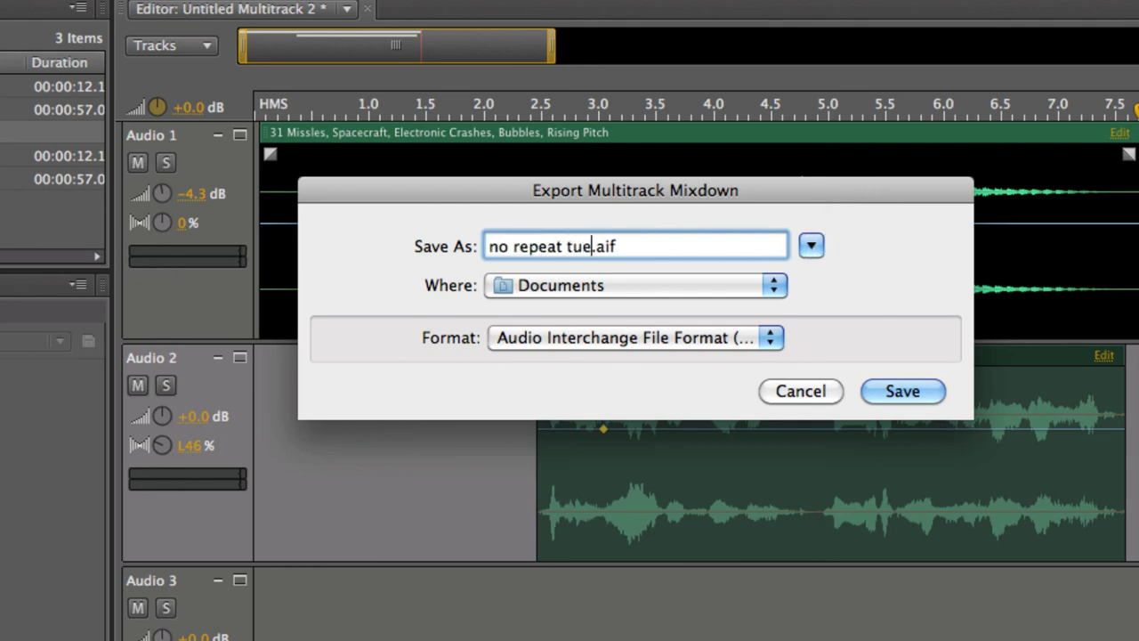
text(o repeat tuesdays)
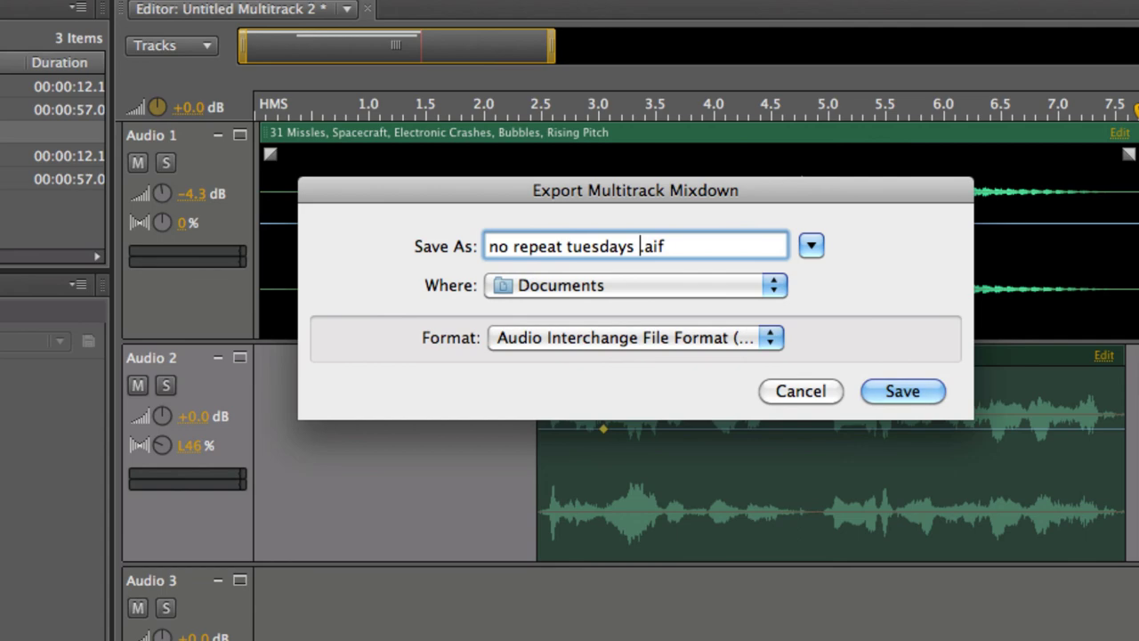
text( sweeper)
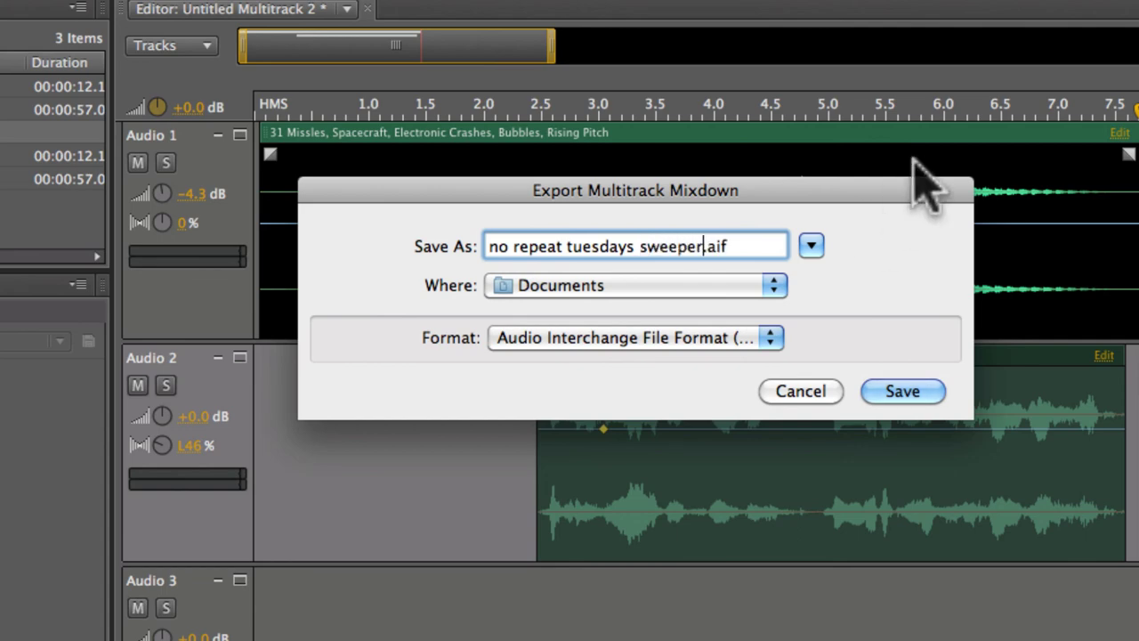
Export the mixdown to the home Music folder as a 128 Kbps stereo MP3 and play the exported file.
click(814, 243)
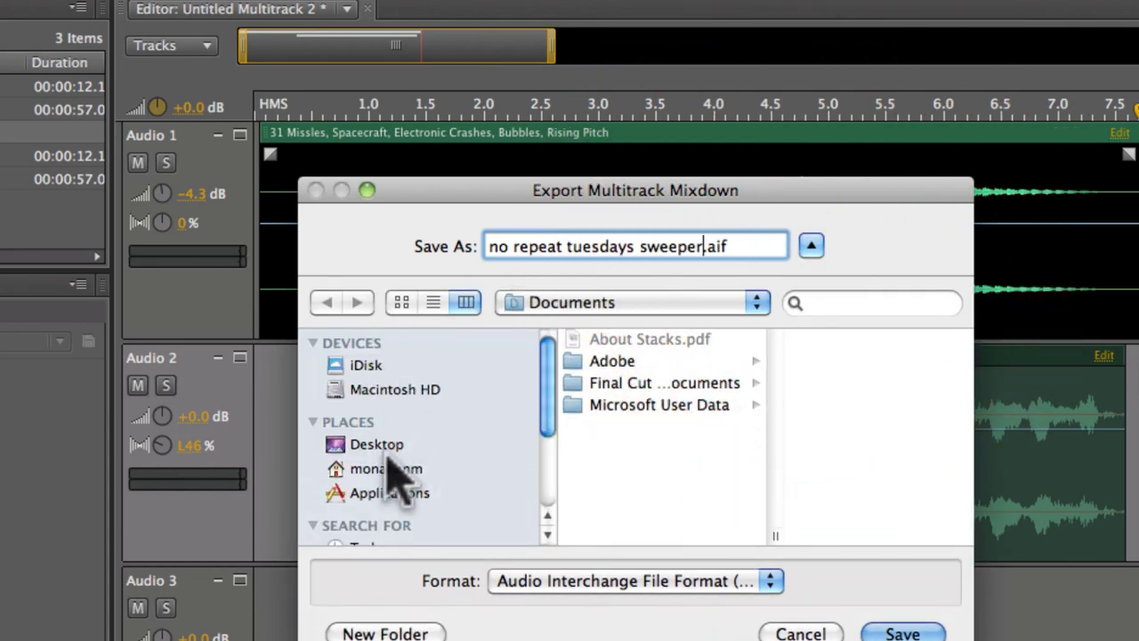
click(418, 467)
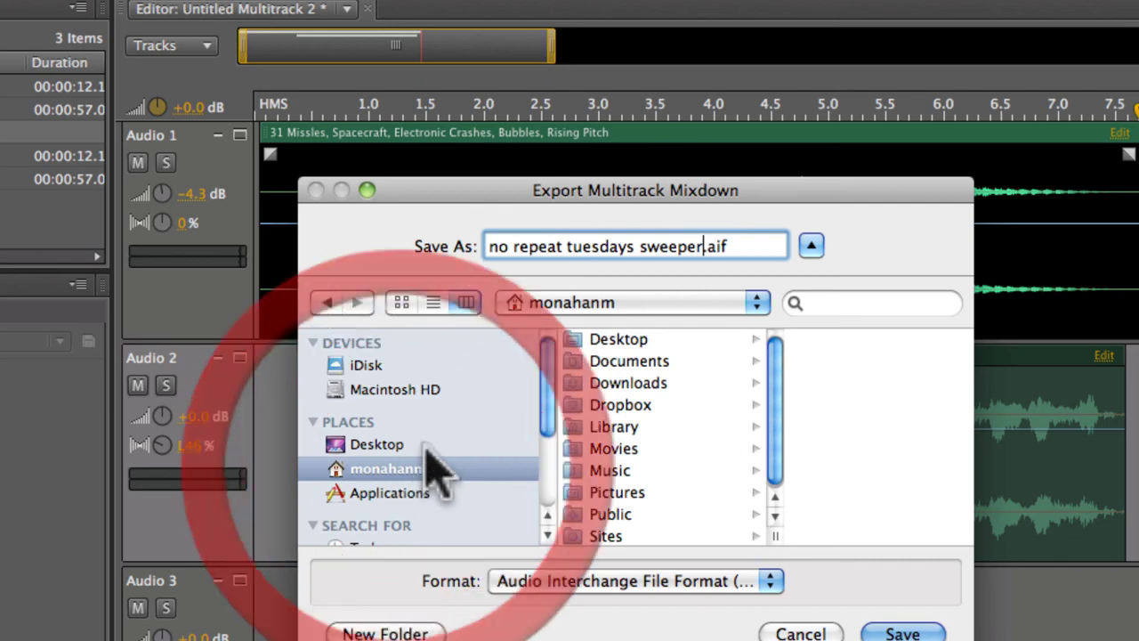
click(614, 470)
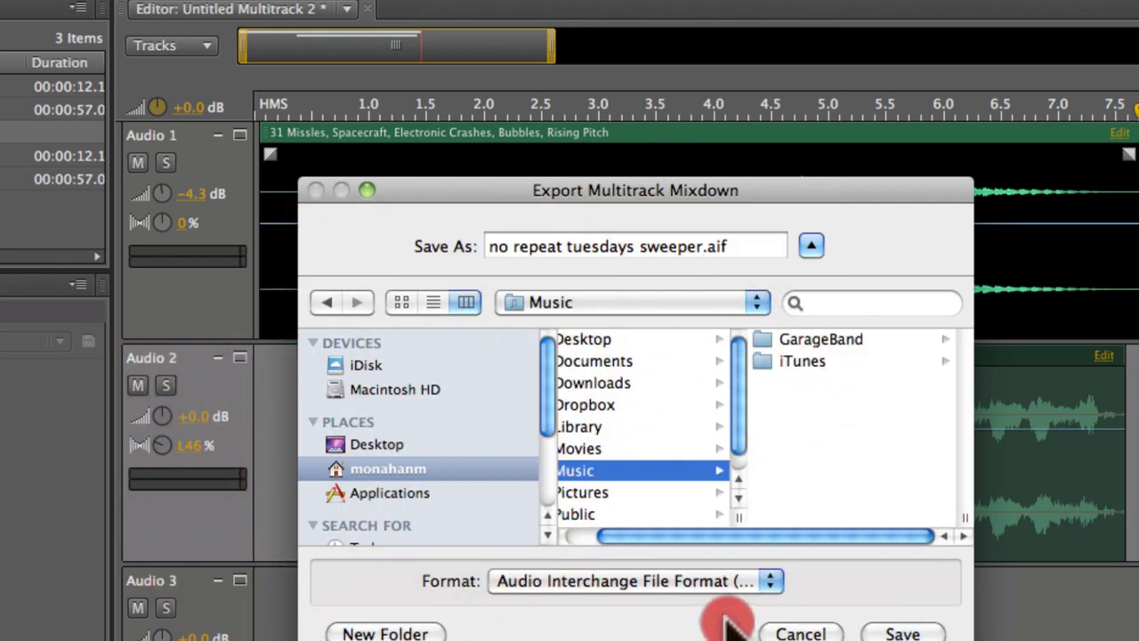
click(744, 583)
drag(739, 590, 652, 628)
click(904, 632)
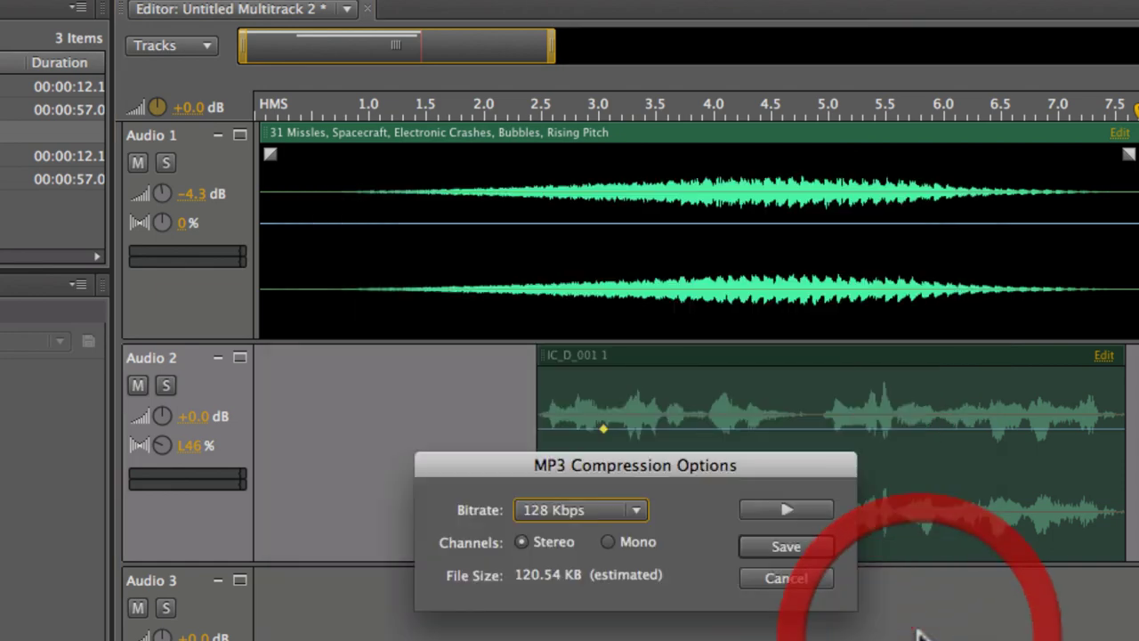
click(787, 547)
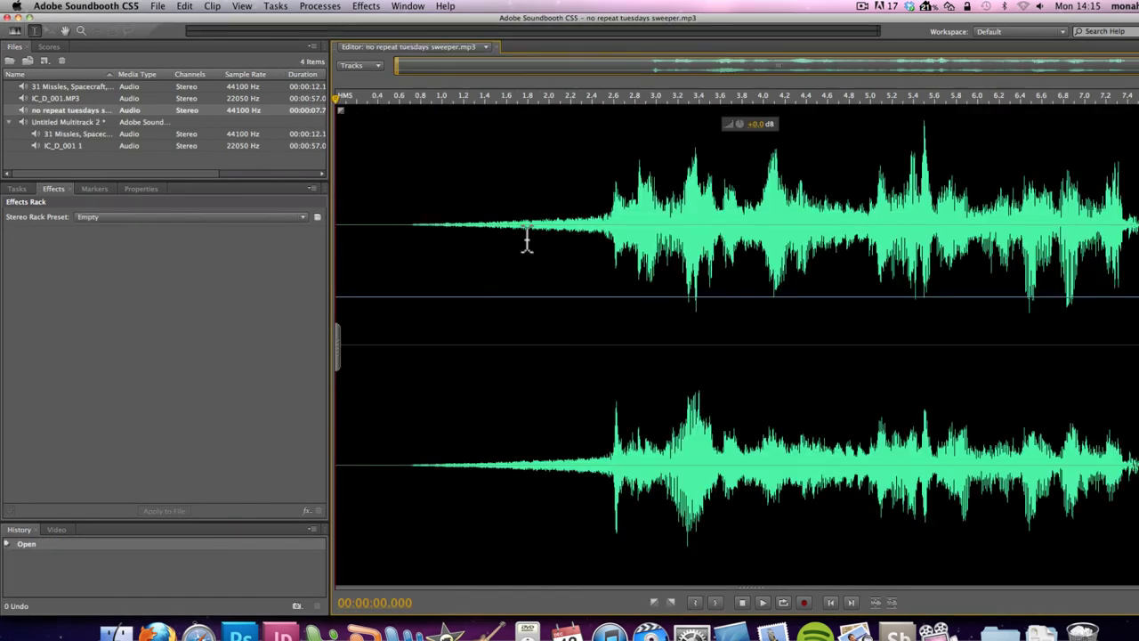
click(768, 604)
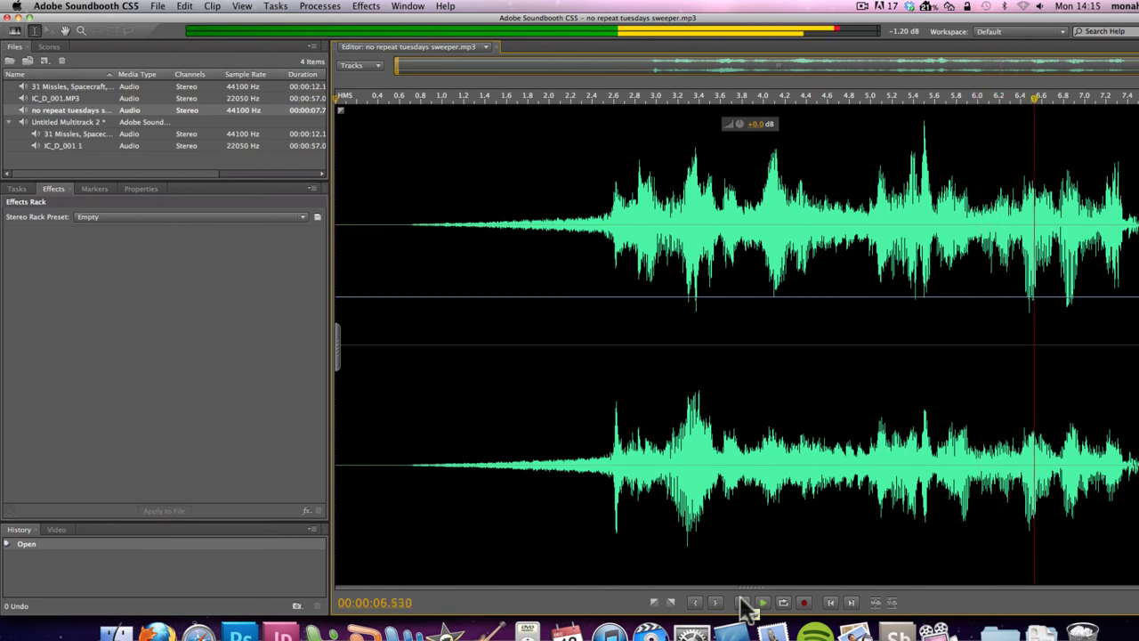
Save the Untitled Multitrack 2 session in the Music folder as "no repeat tuesdays original" in Adobe Sound Document (*.asnd) format.
click(375, 68)
click(361, 50)
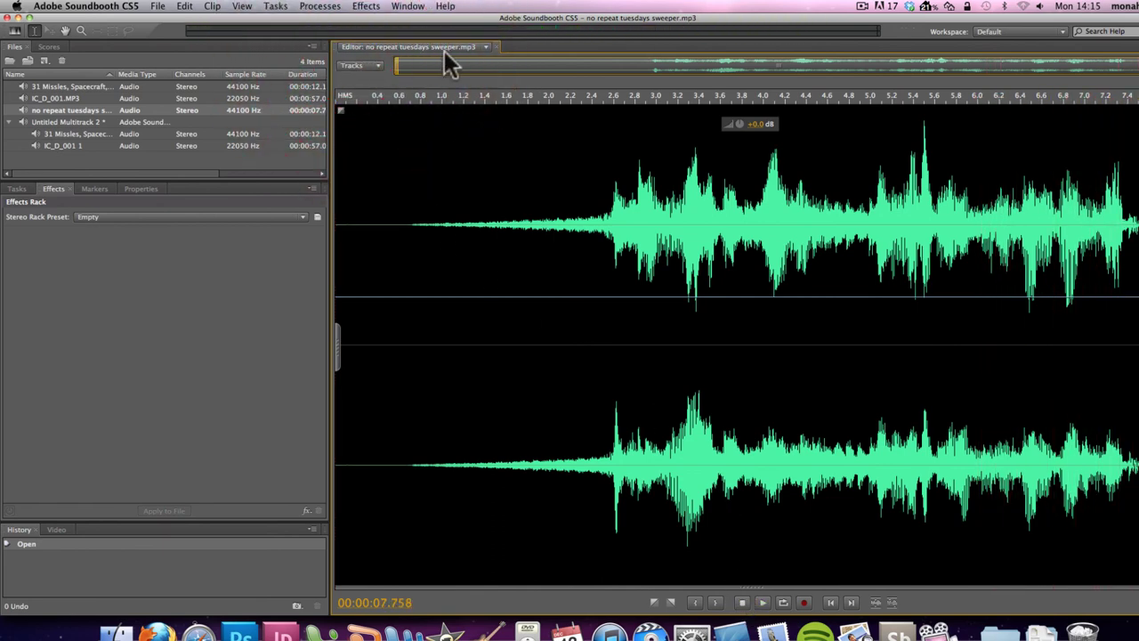
click(489, 49)
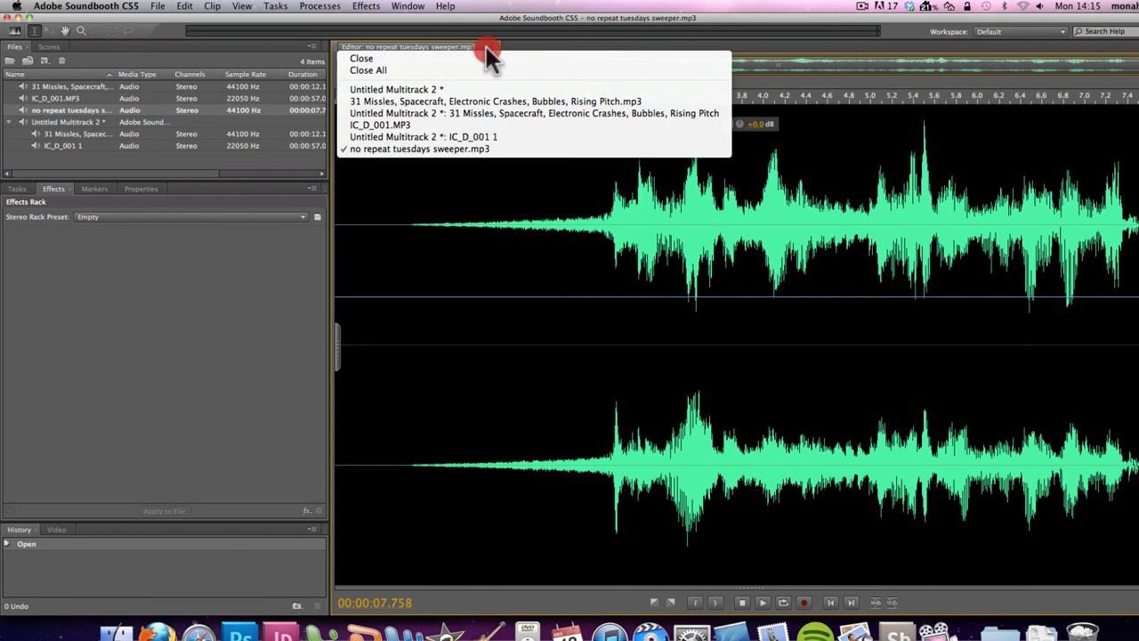
click(431, 88)
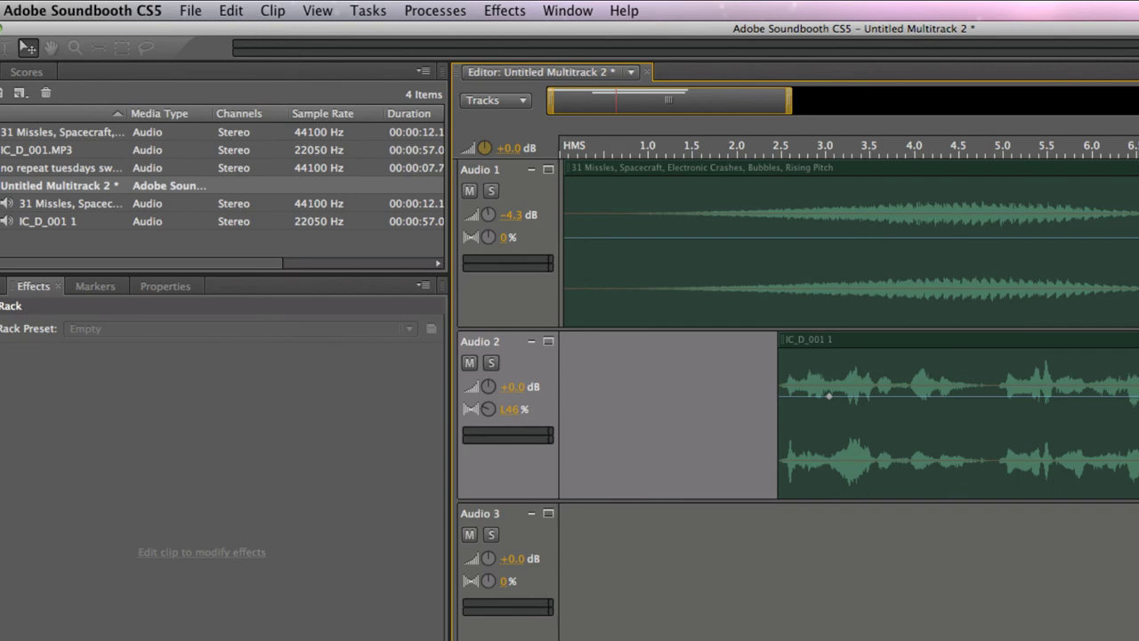
click(190, 10)
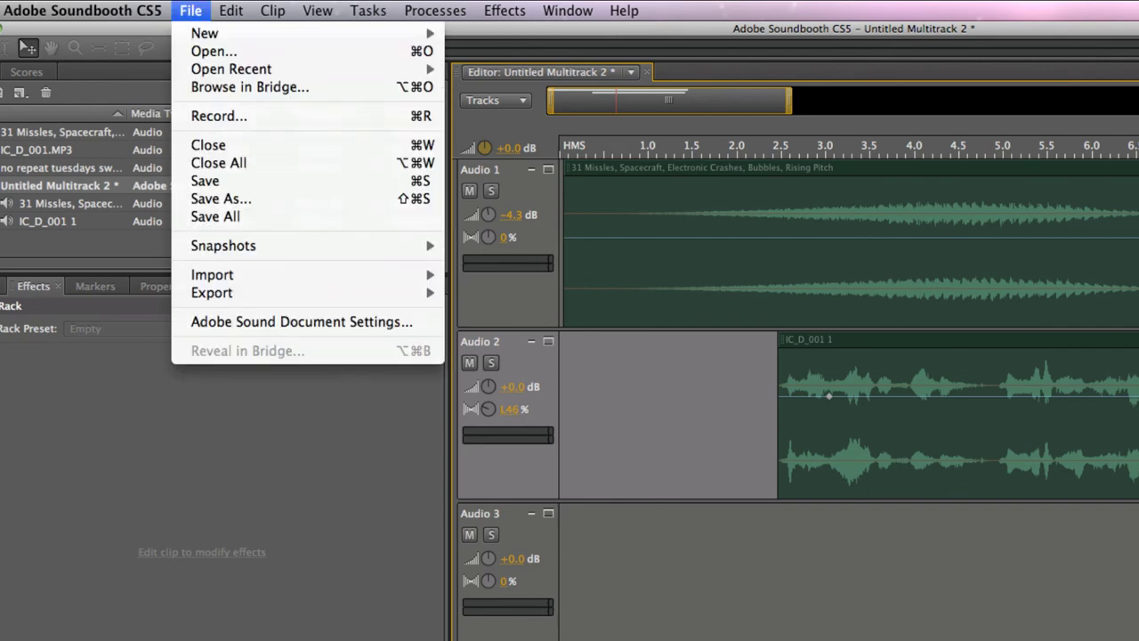
click(248, 183)
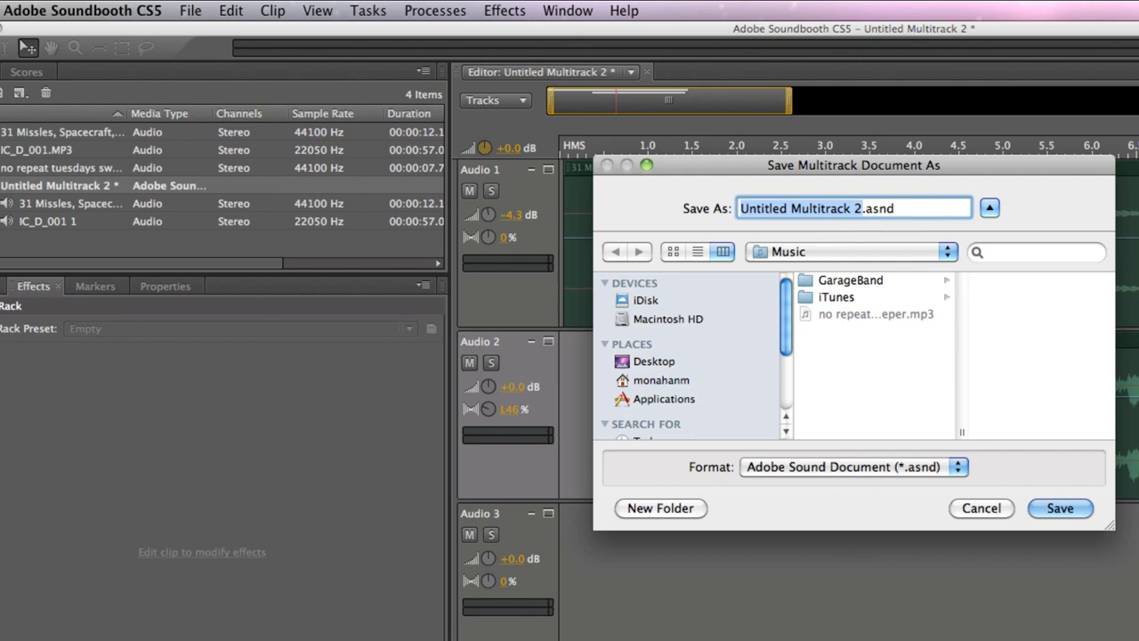
text(no repeat tuesdays original)
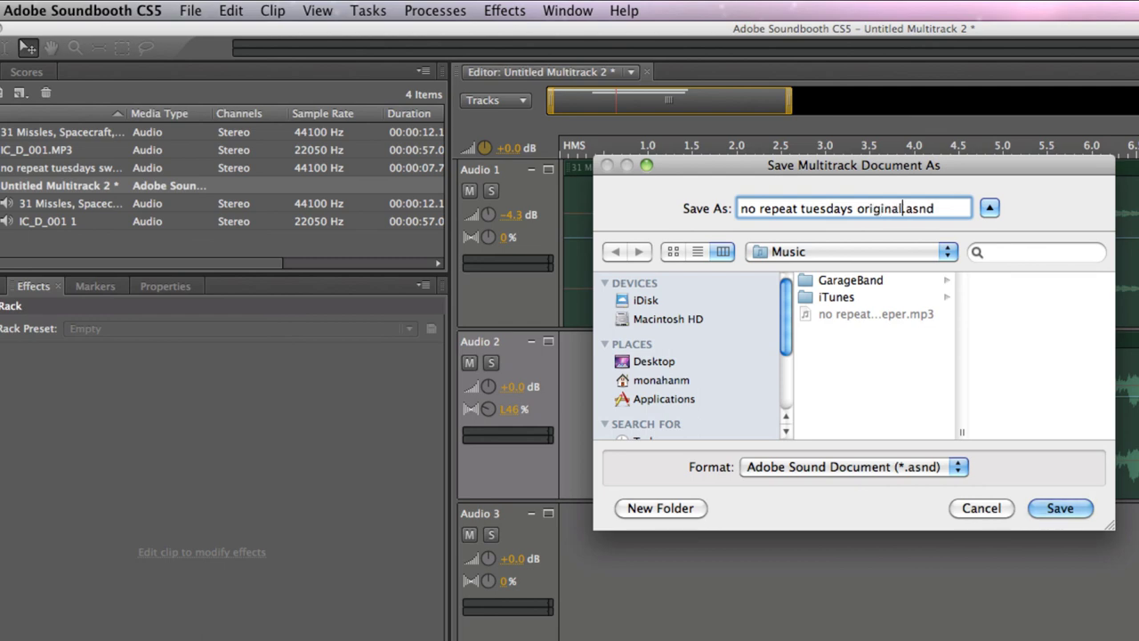
click(823, 468)
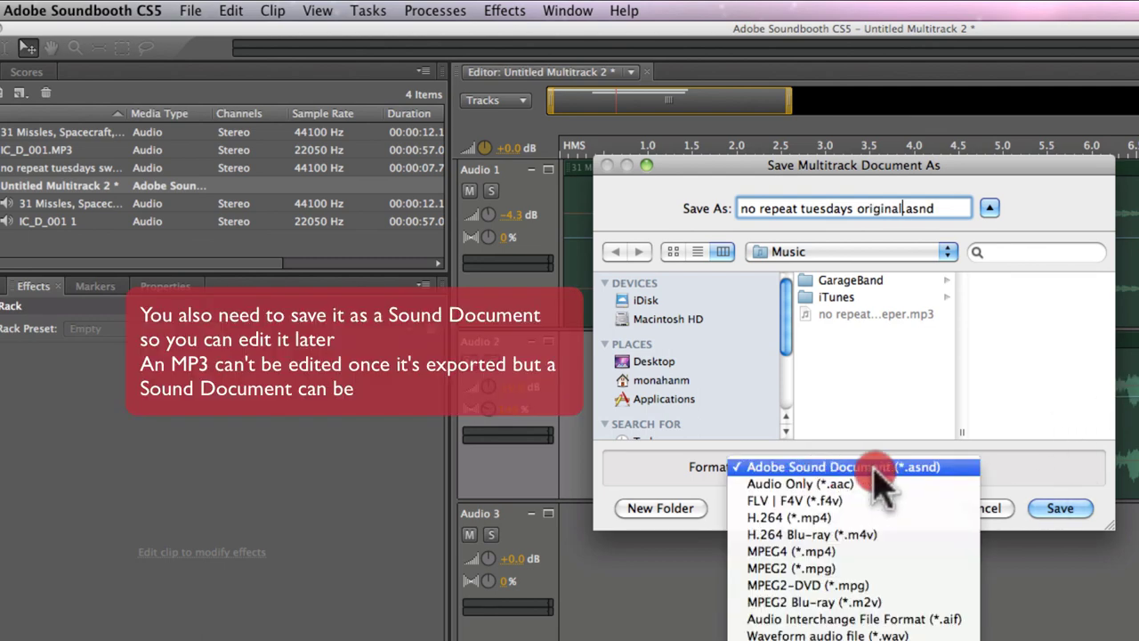
click(780, 466)
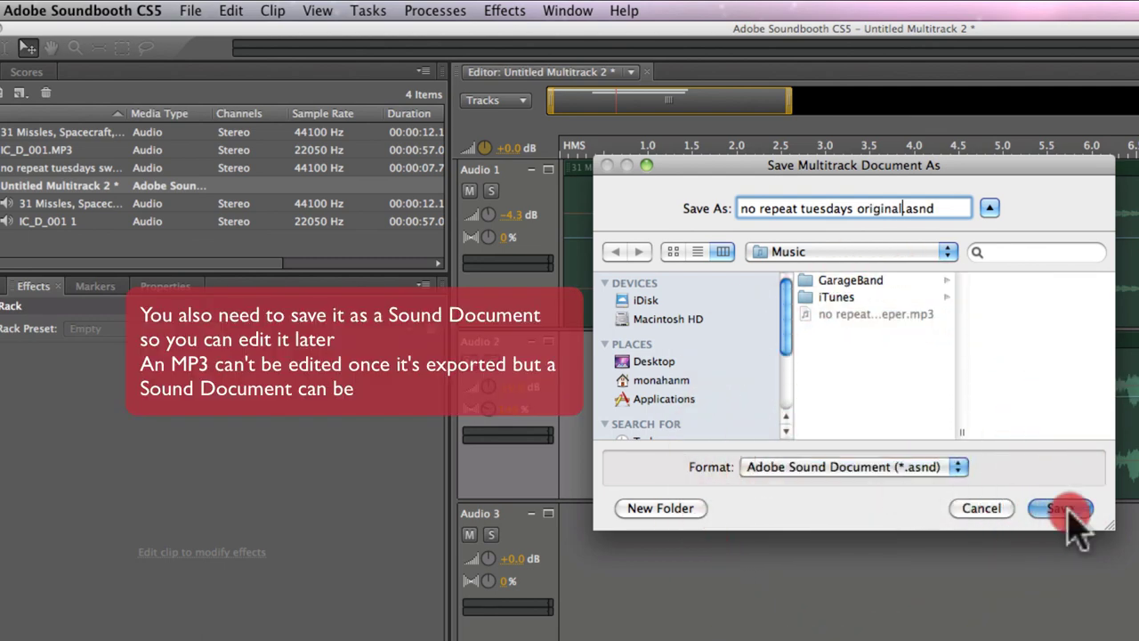